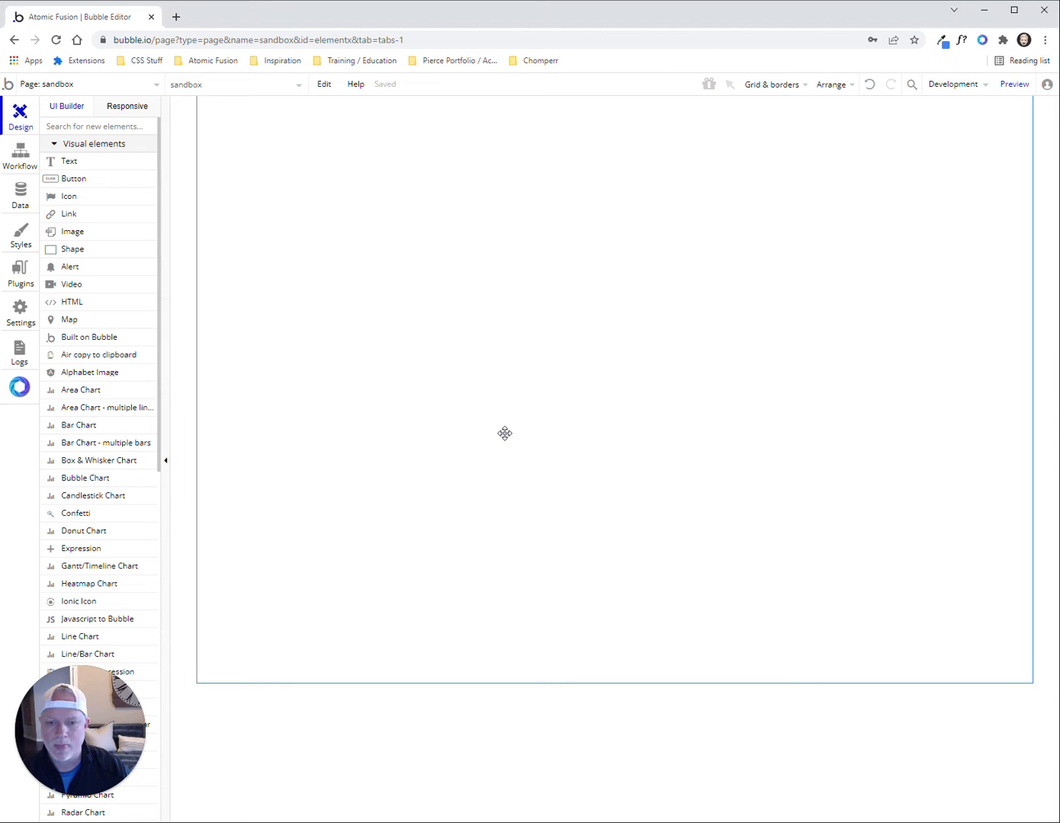
Open the Atomic Fusion extension, view its account creation form, and sign in with the saved credentials
click(23, 393)
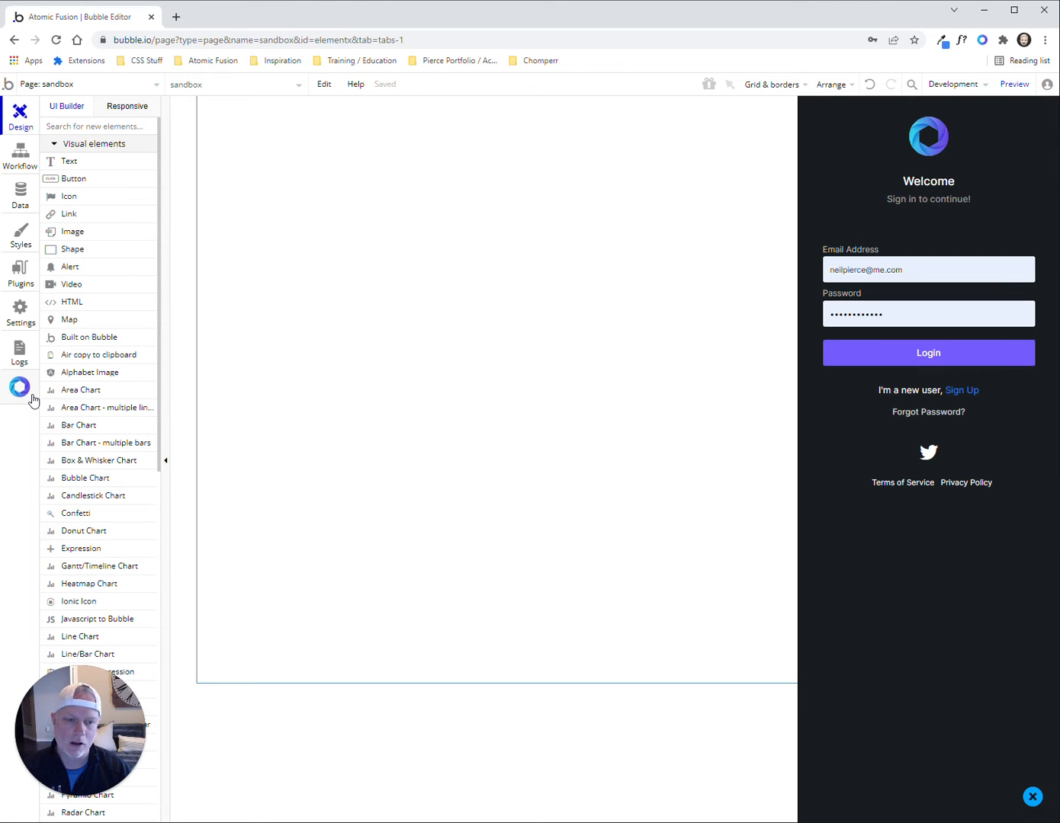
click(962, 390)
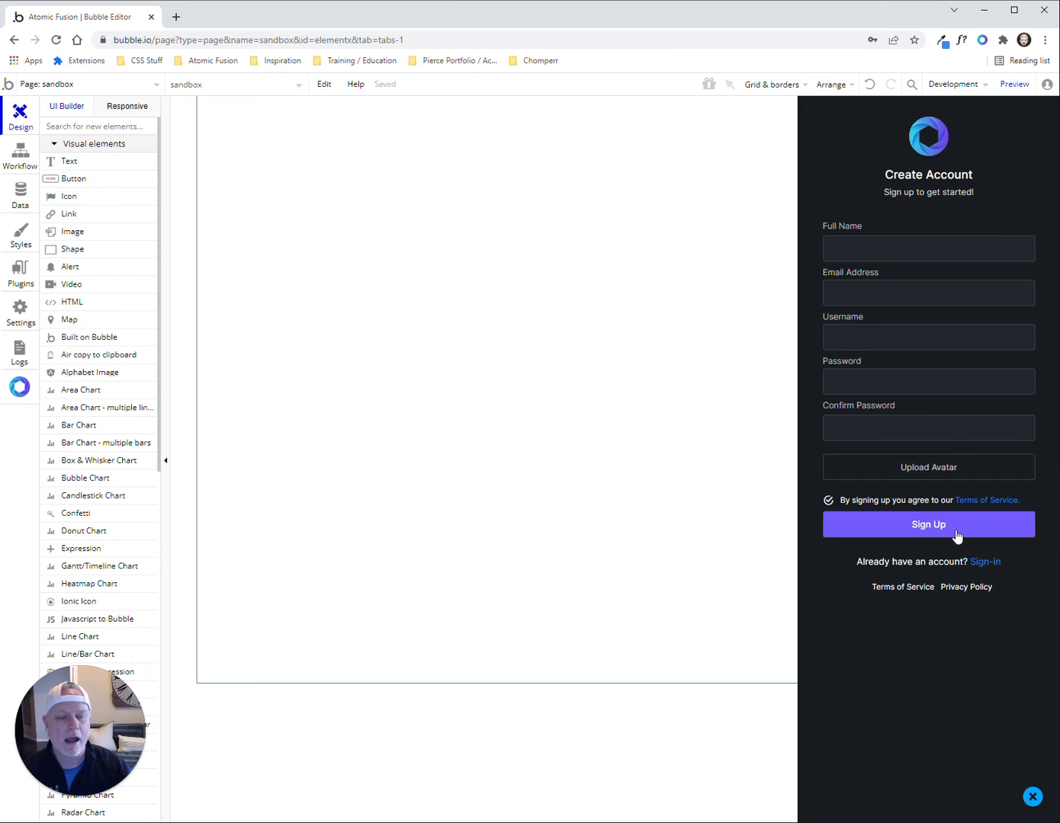
click(965, 558)
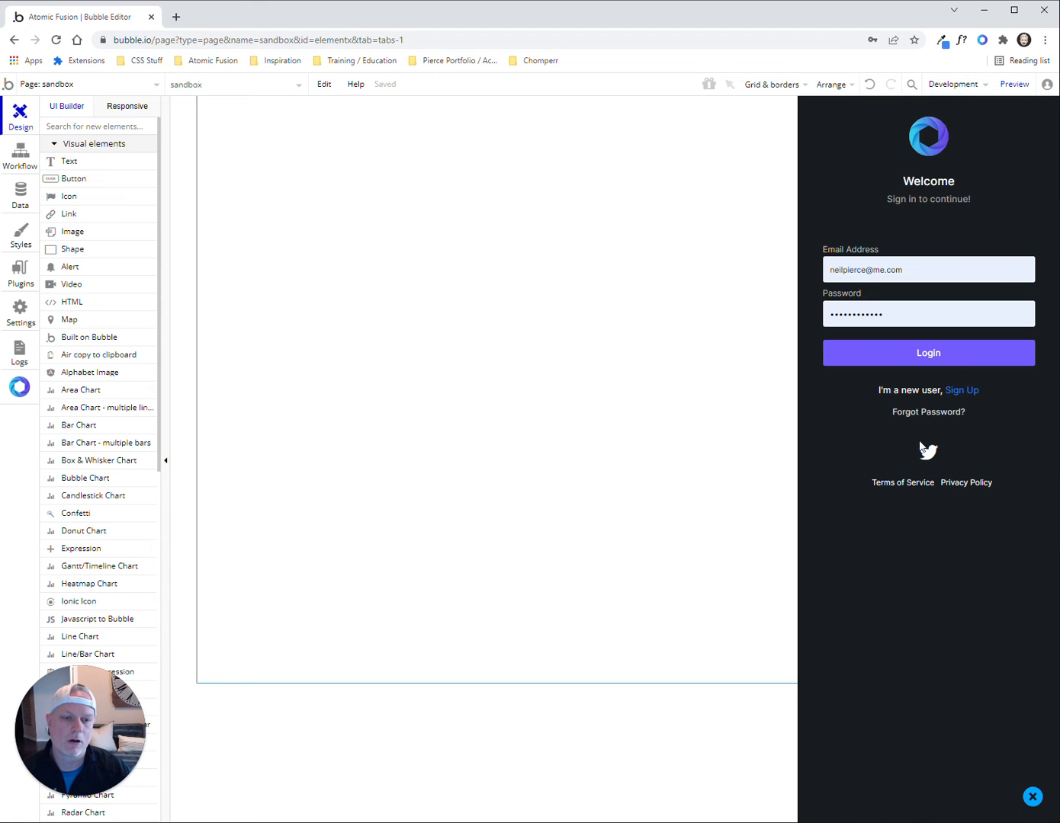
click(910, 356)
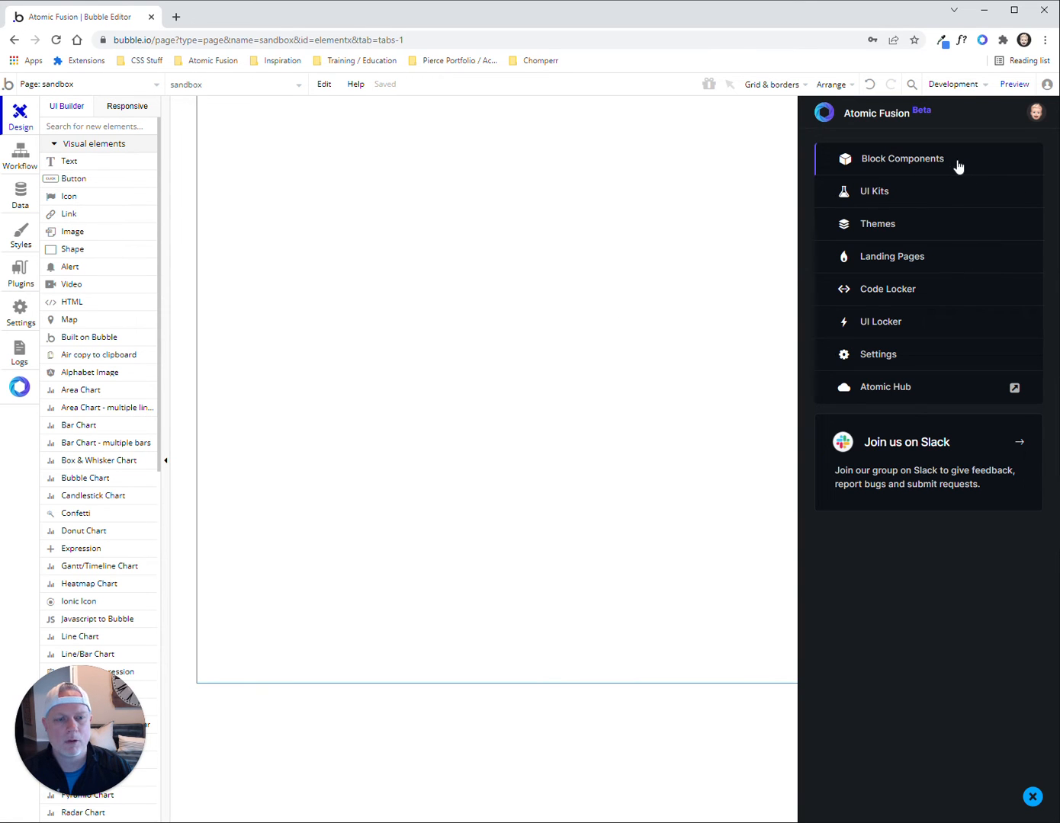
Open the Atomic Blocks UI kit and skim through its component previews
click(907, 197)
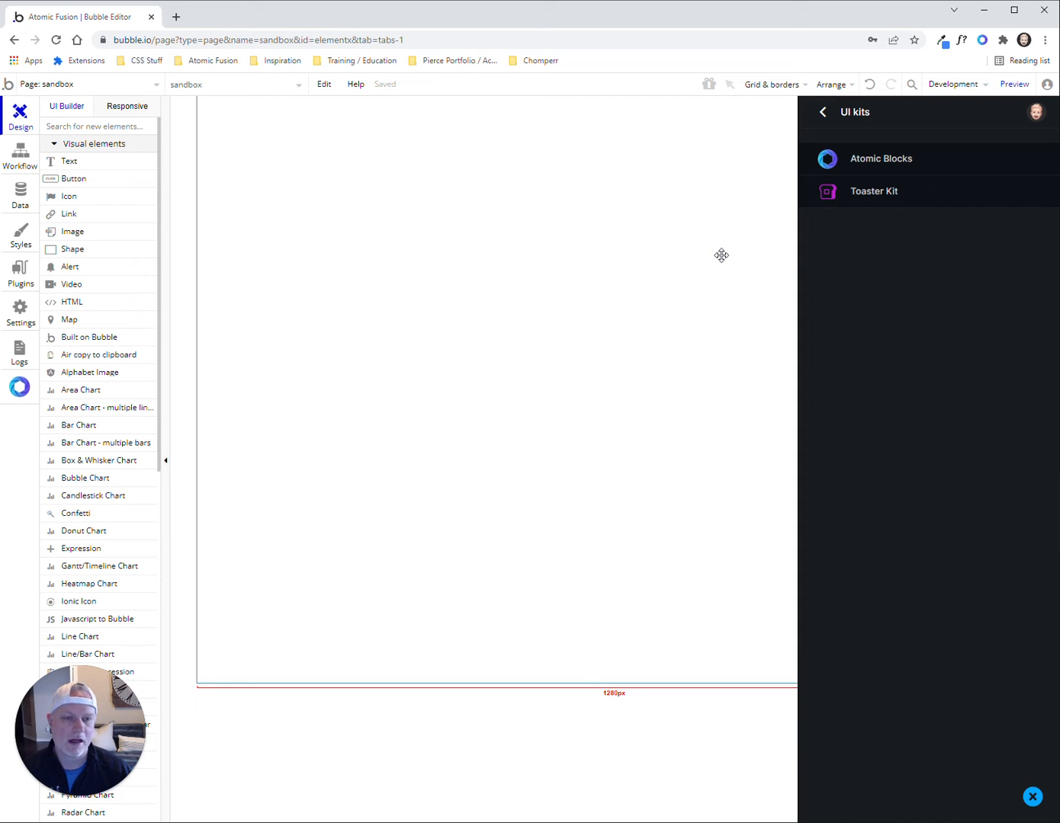
click(914, 170)
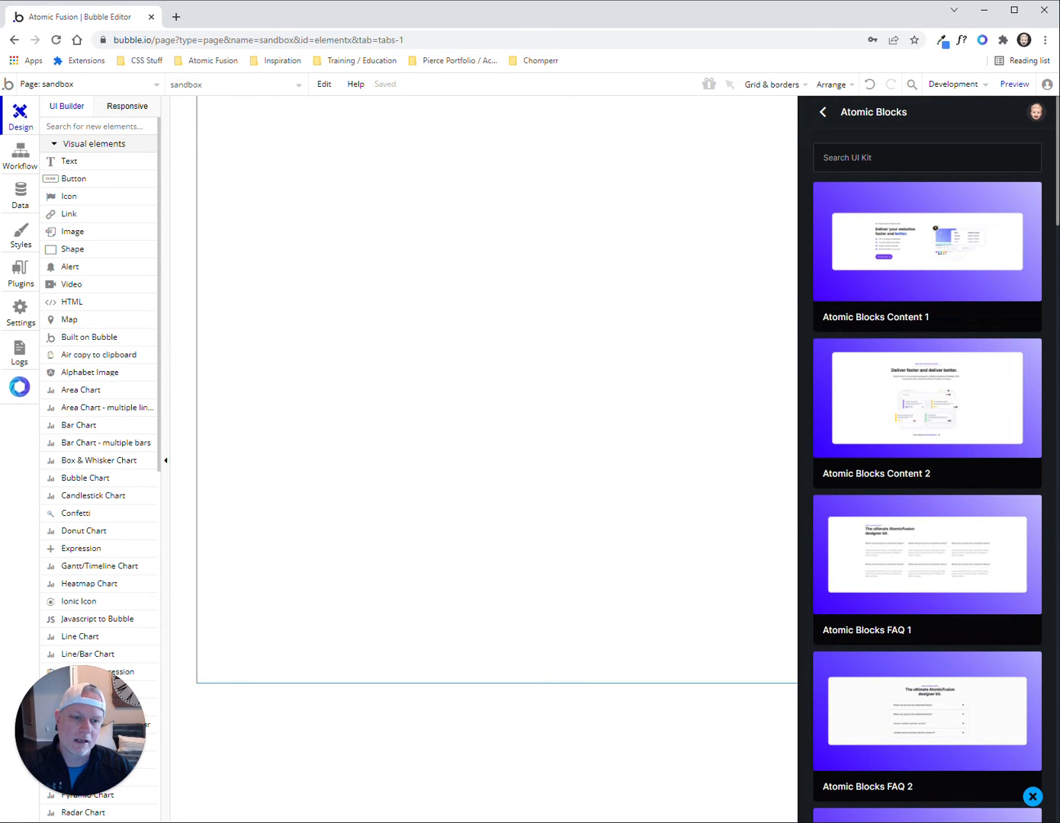
scroll(902, 330, down, 6)
scroll(902, 331, down, 8)
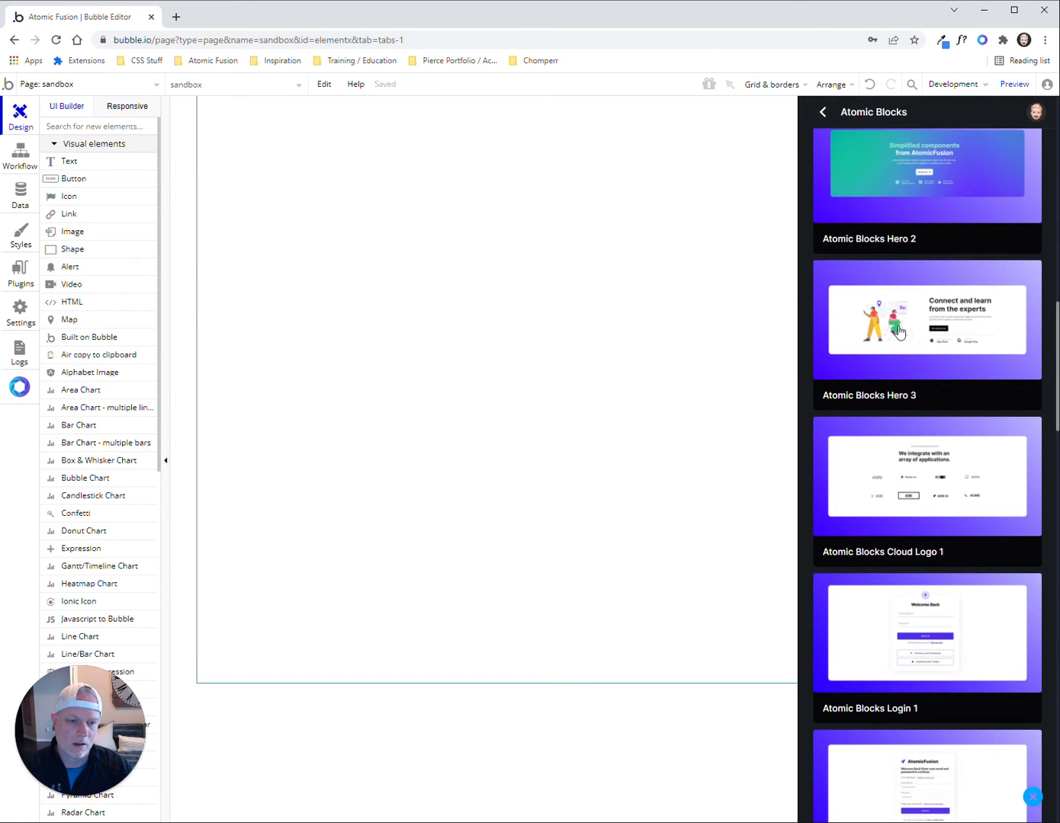
scroll(898, 331, up, 10)
scroll(896, 330, up, 2)
scroll(892, 361, up, 2)
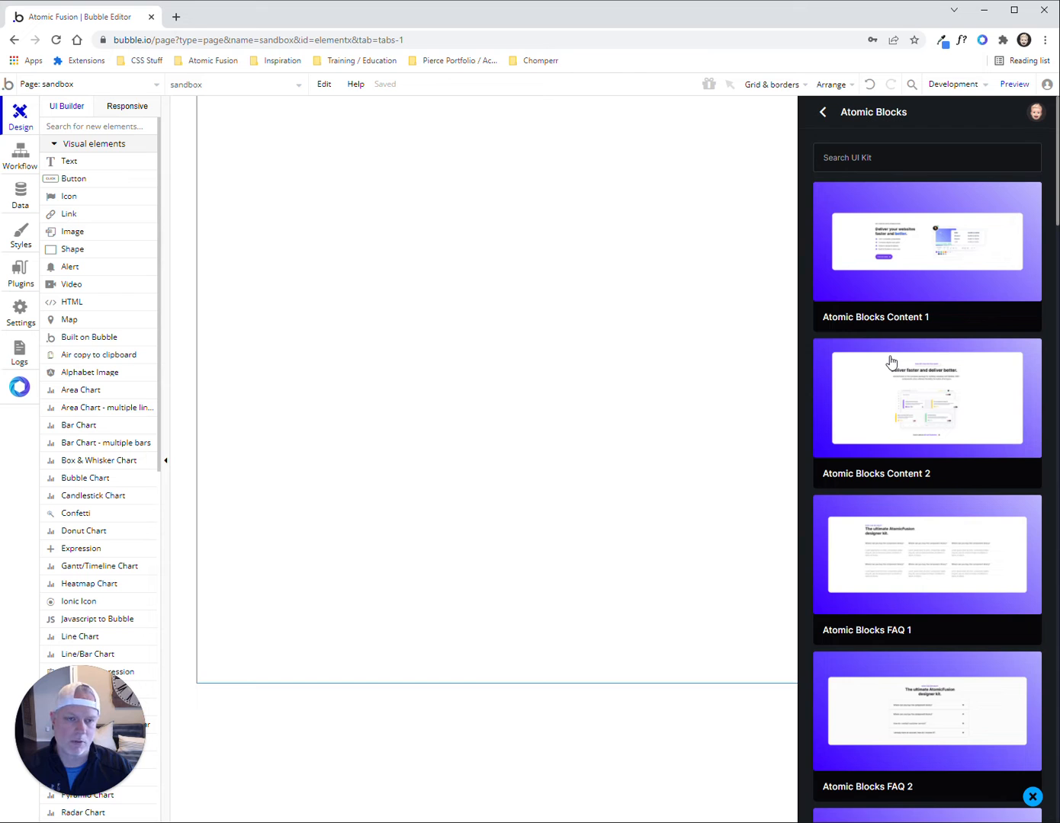
View the About category in Block Components and return to the extension's main menu
click(823, 112)
click(824, 112)
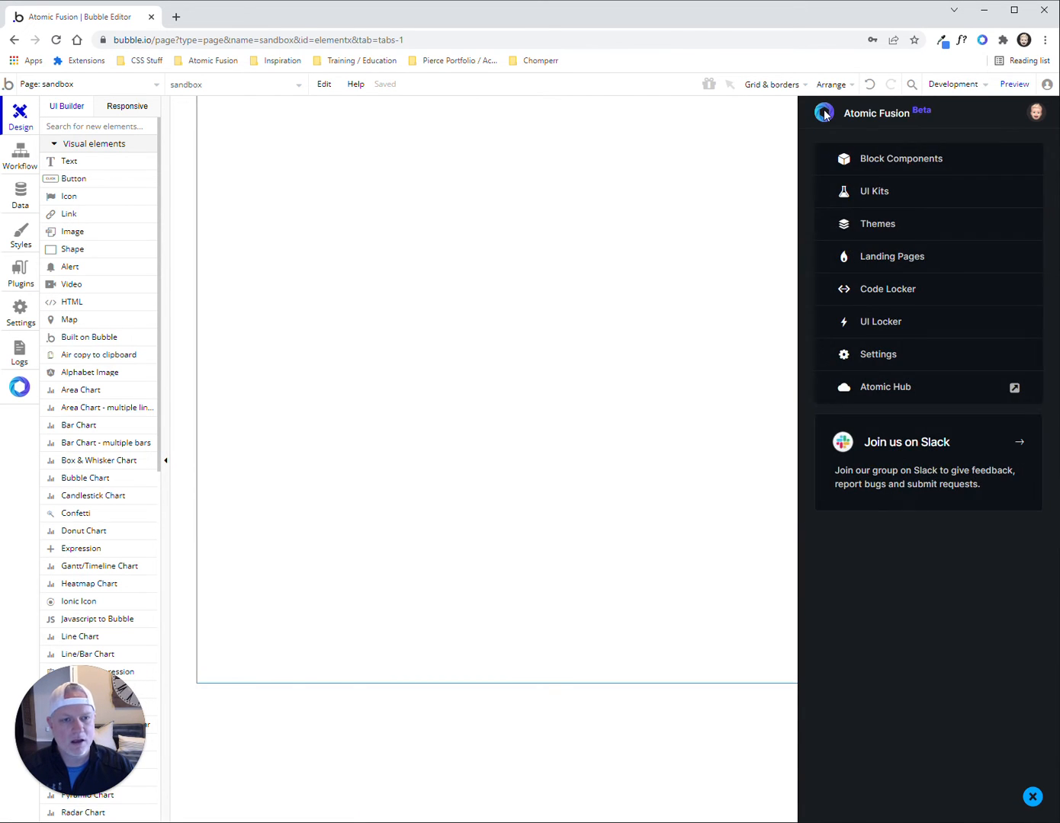
click(887, 163)
click(881, 171)
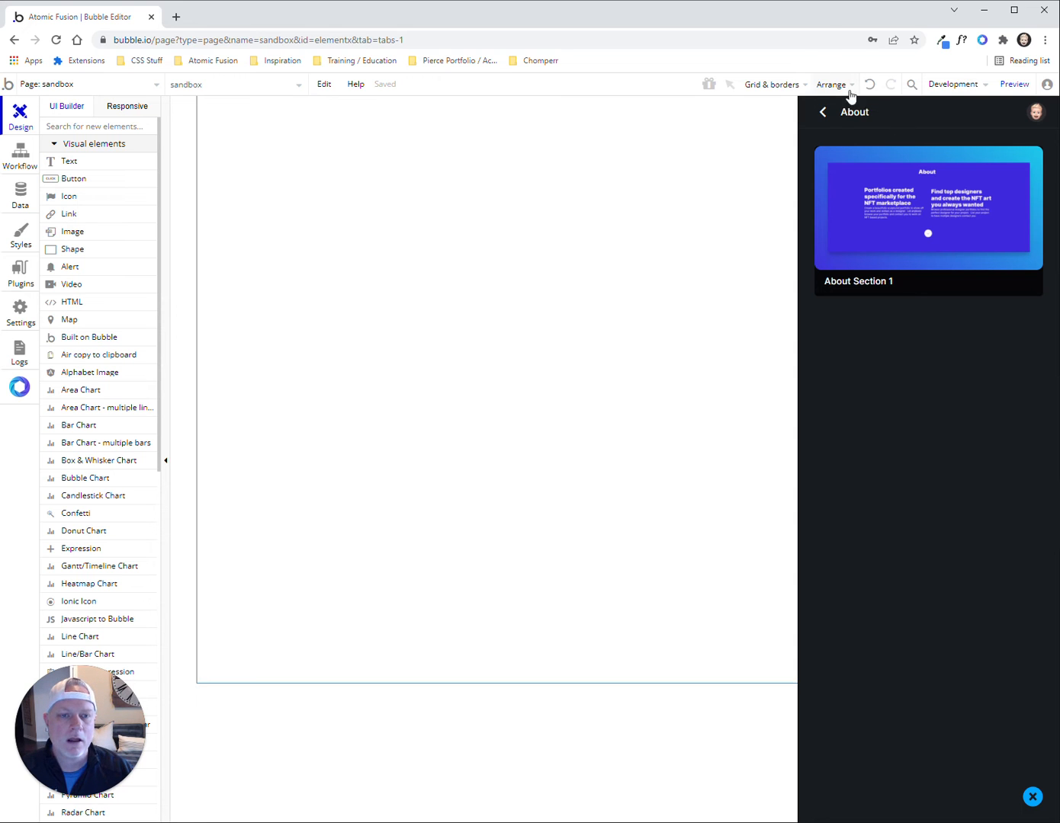
click(823, 113)
click(824, 115)
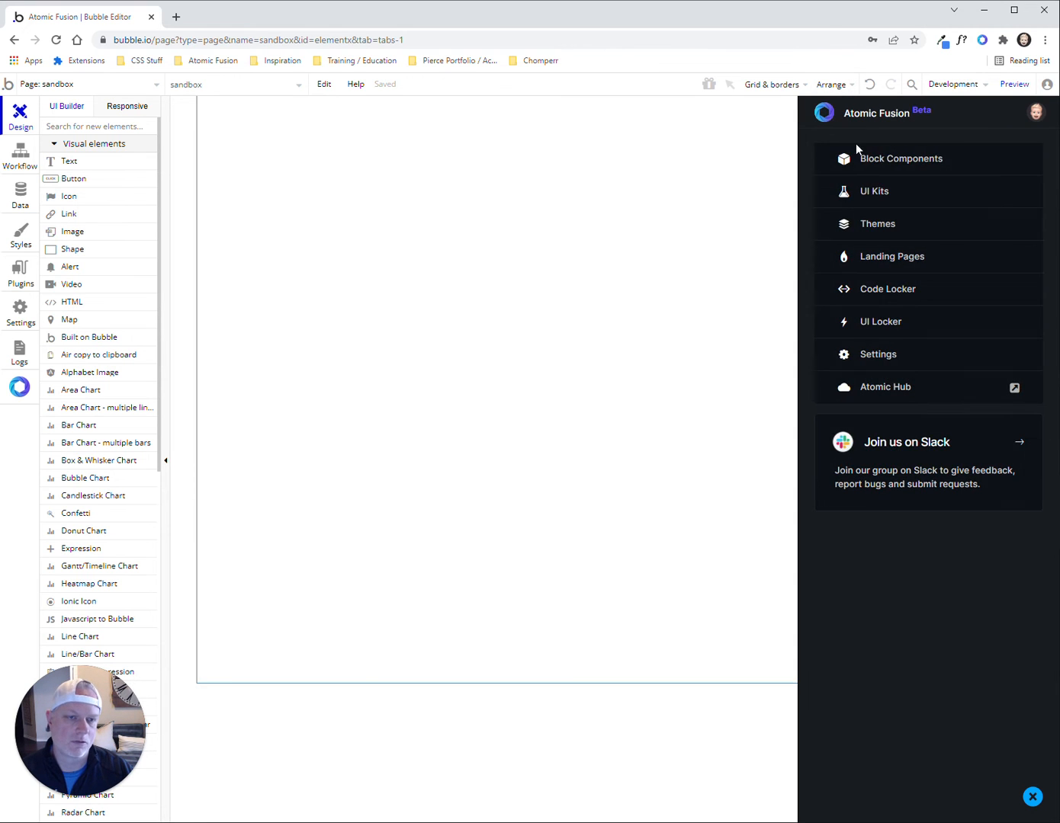
Compare the components offered in the Atomic Blocks and Toaster Kit UI kits
click(917, 199)
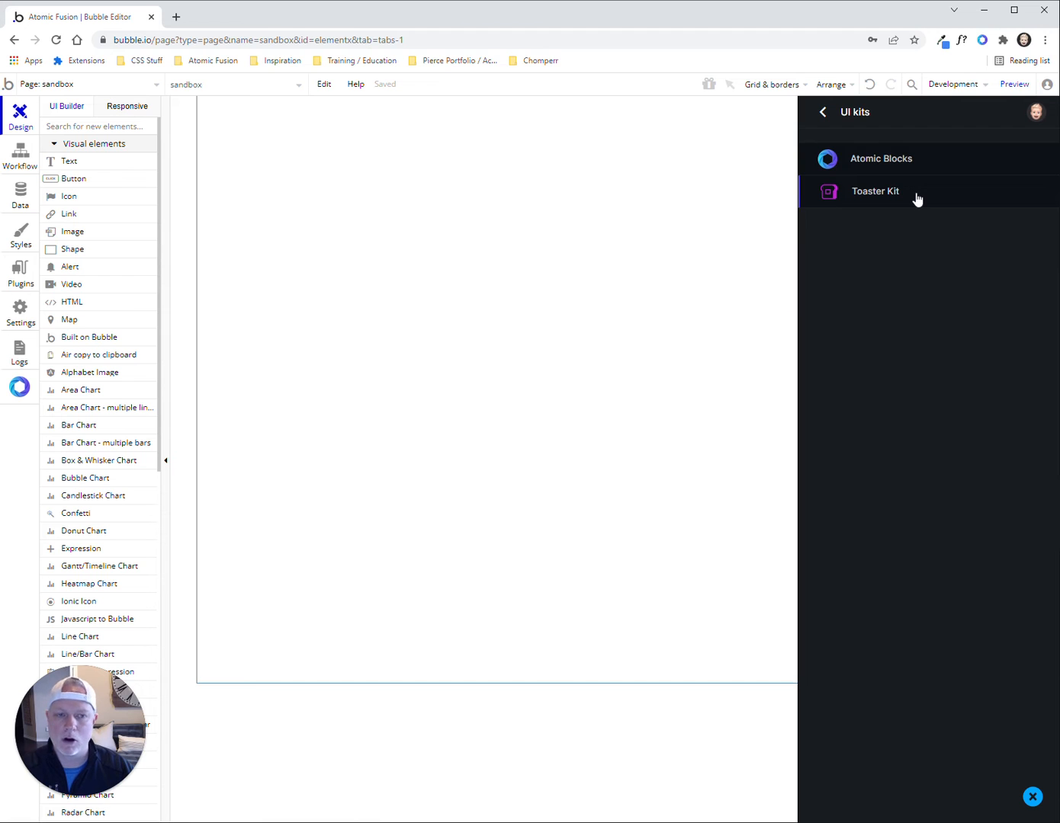
click(911, 166)
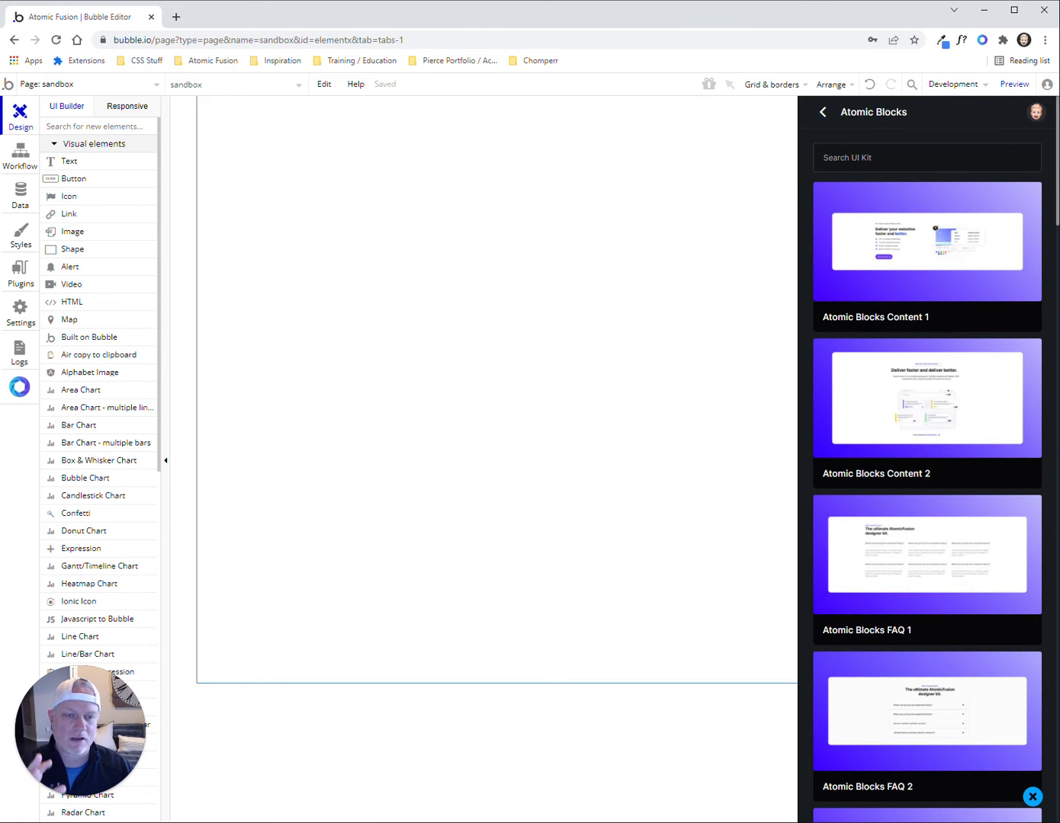
click(823, 112)
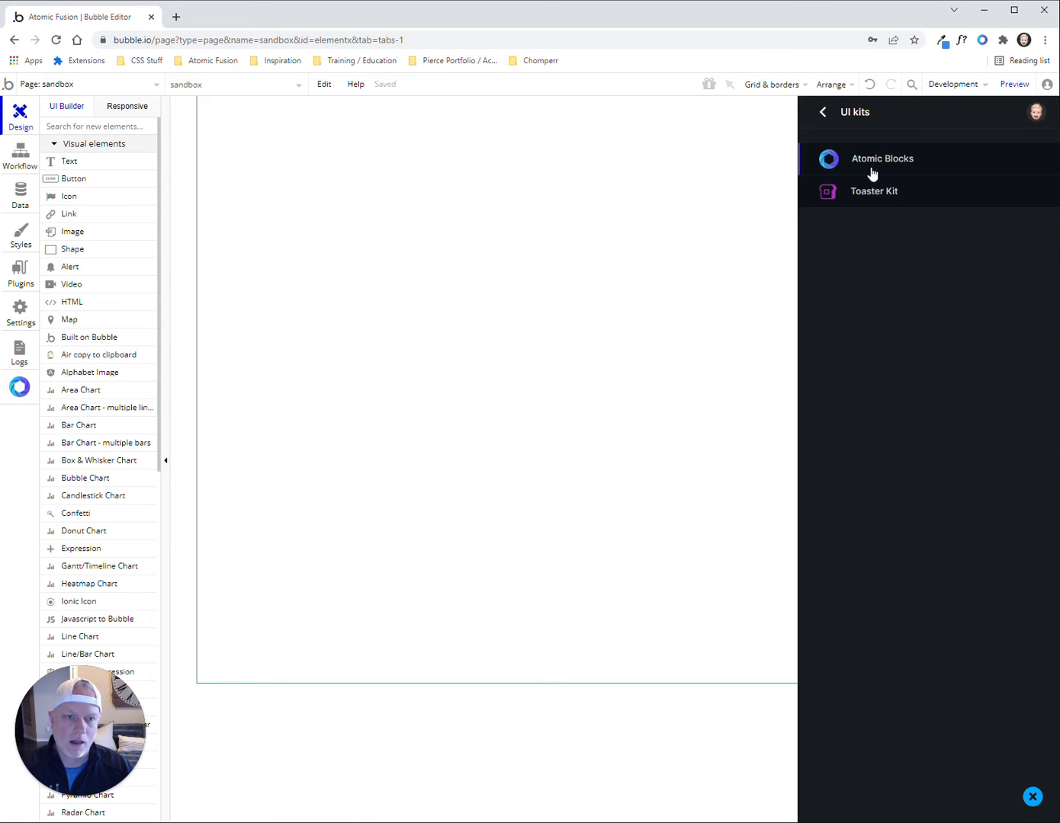
click(893, 197)
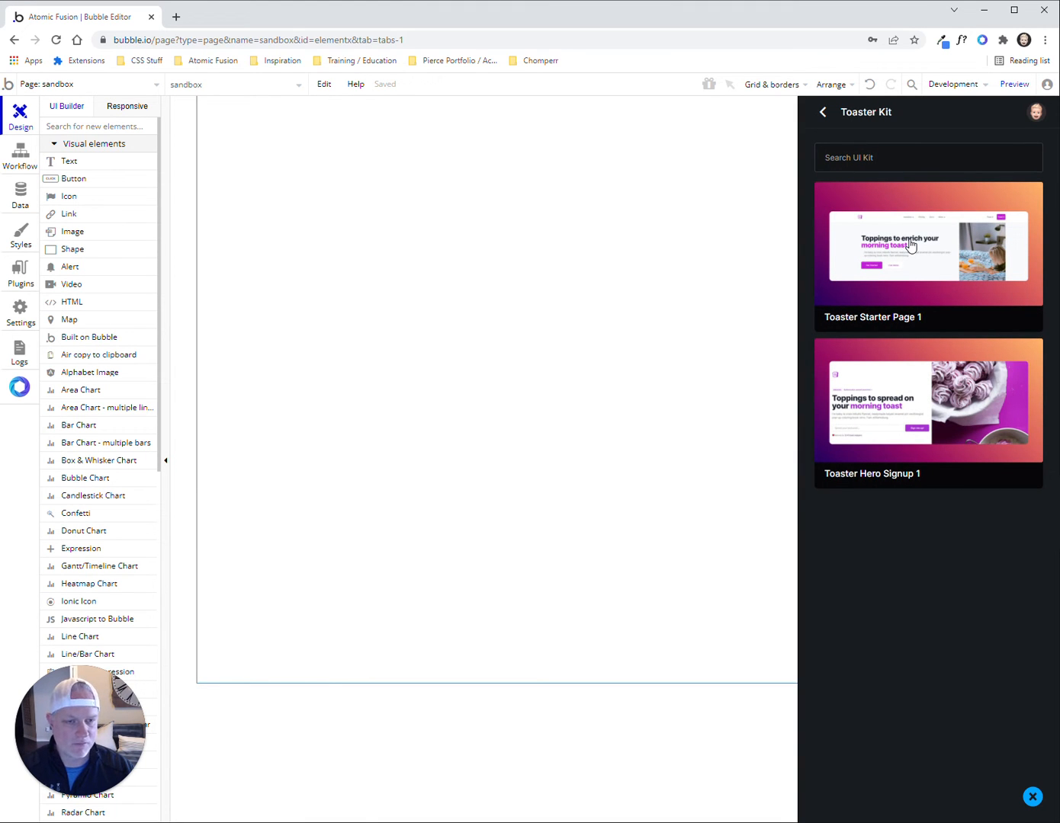
click(824, 116)
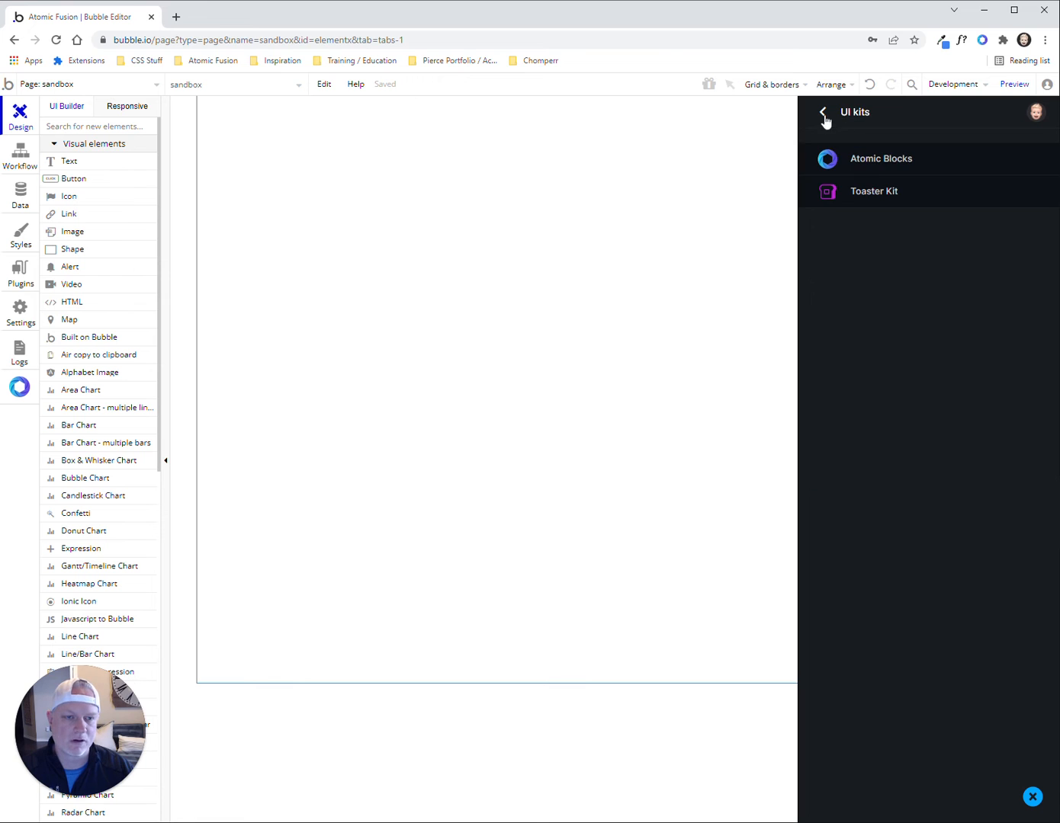
click(875, 167)
scroll(922, 362, down, 1)
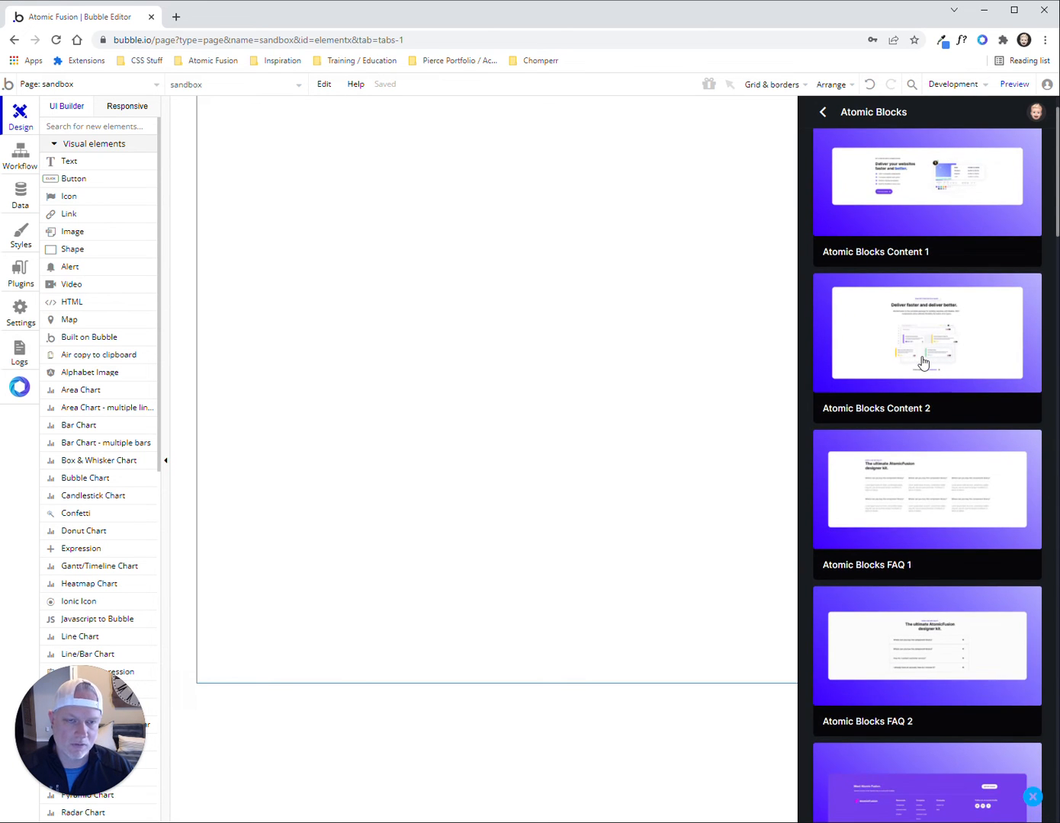
scroll(923, 362, up, 1)
click(824, 112)
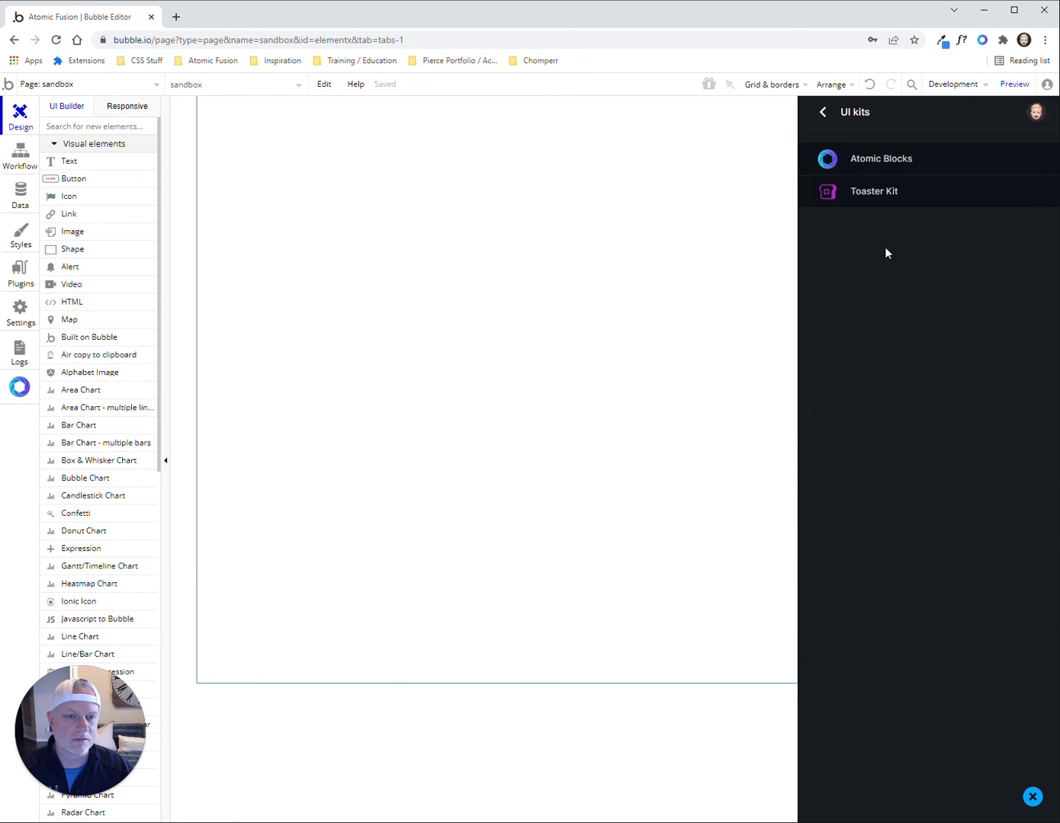
Examine the full Atomic Blocks component list, from the content blocks through to the gallery block
click(898, 159)
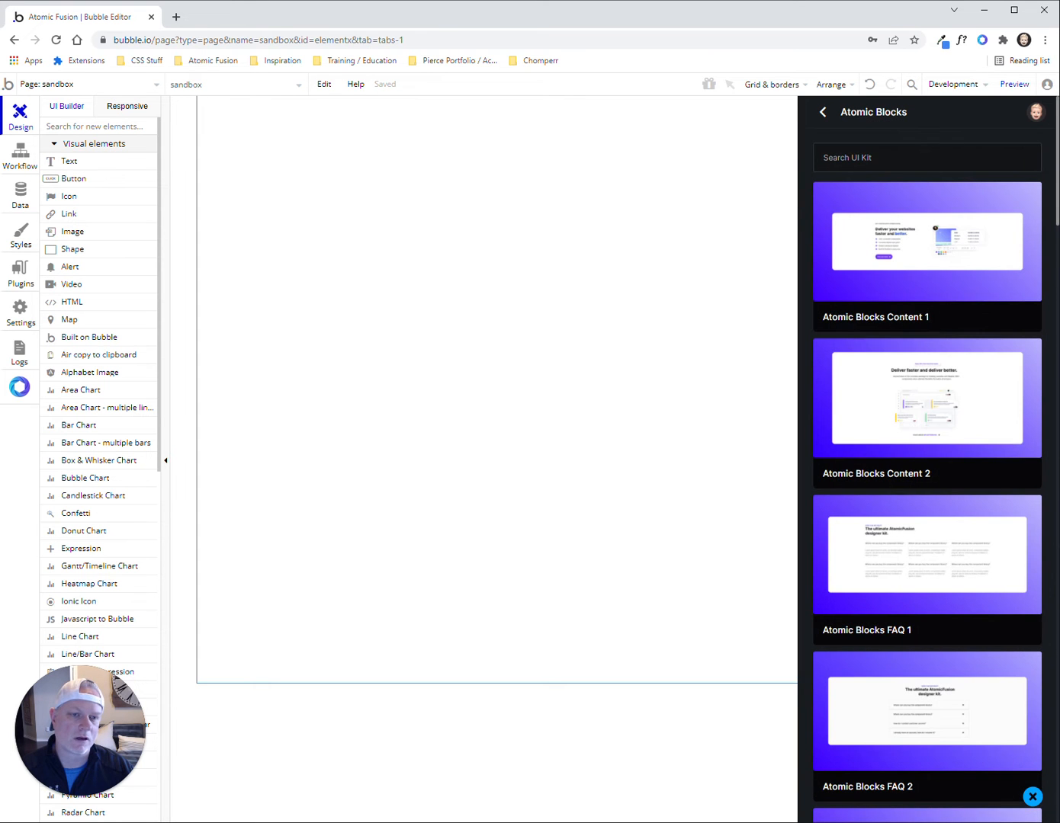
scroll(920, 366, down, 4)
scroll(917, 353, down, 6)
scroll(916, 355, down, 5)
scroll(915, 358, up, 5)
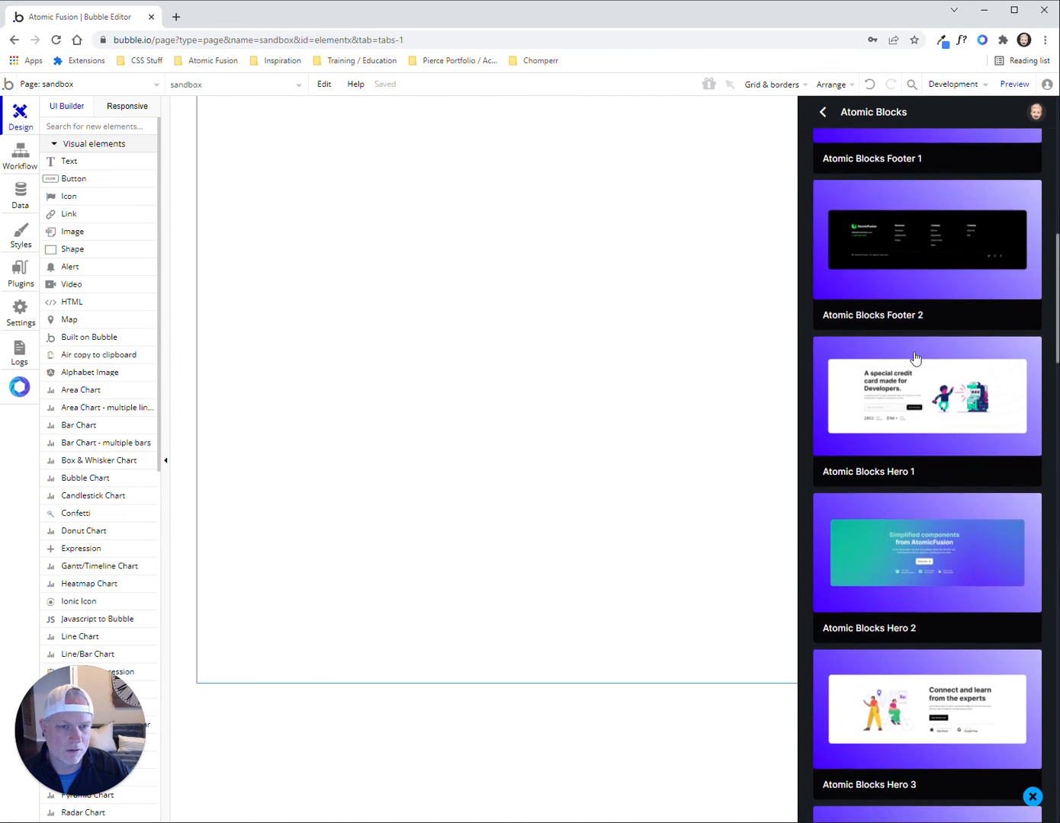
scroll(914, 358, up, 4)
scroll(905, 435, up, 1)
scroll(904, 434, down, 10)
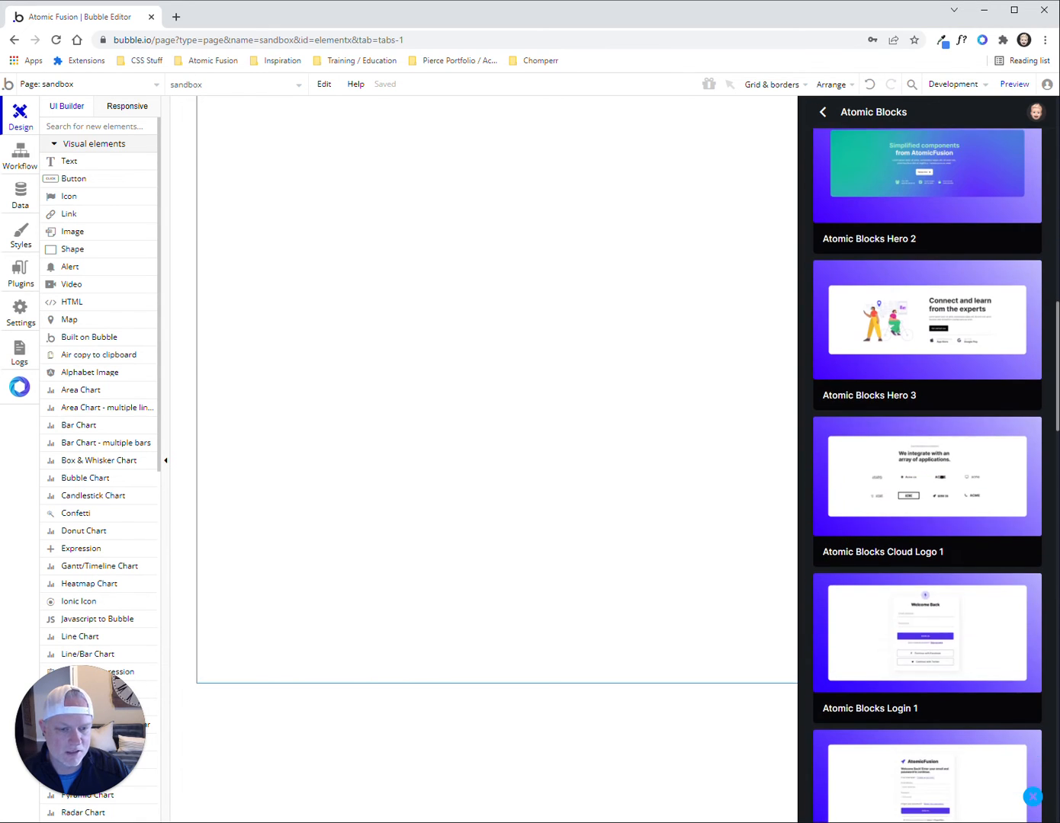
scroll(928, 474, down, 2)
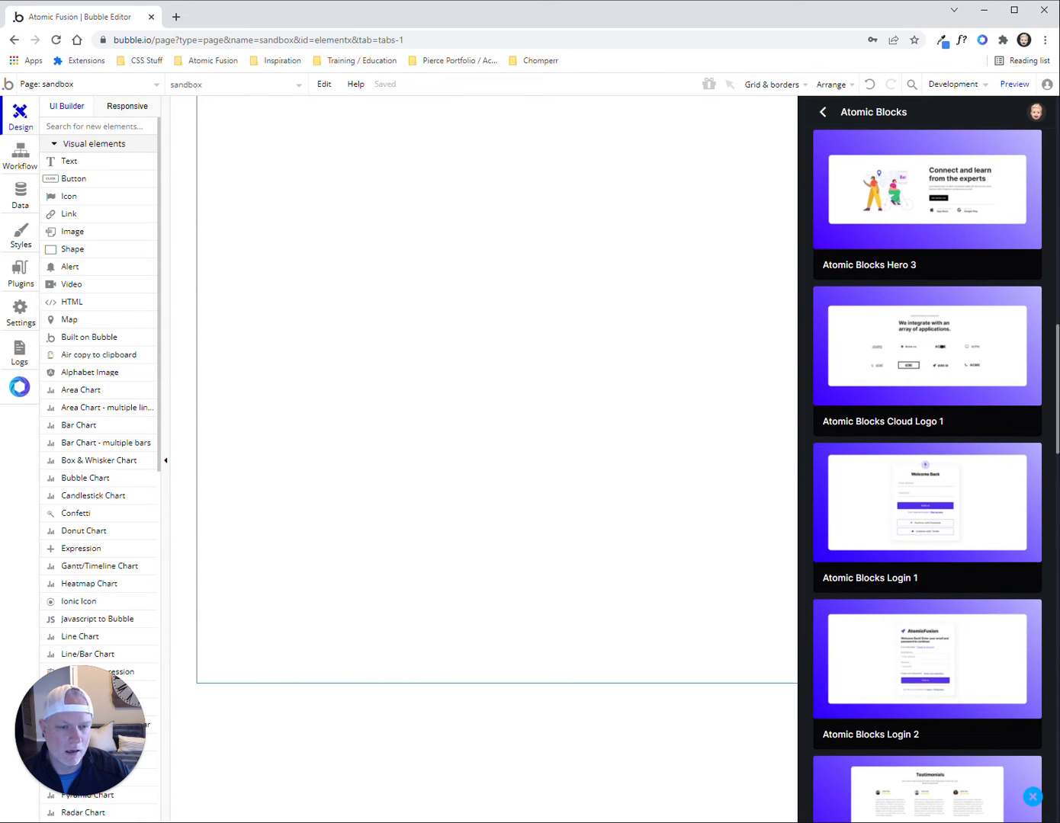
scroll(937, 499, down, 2)
scroll(908, 458, down, 1)
scroll(918, 549, down, 3)
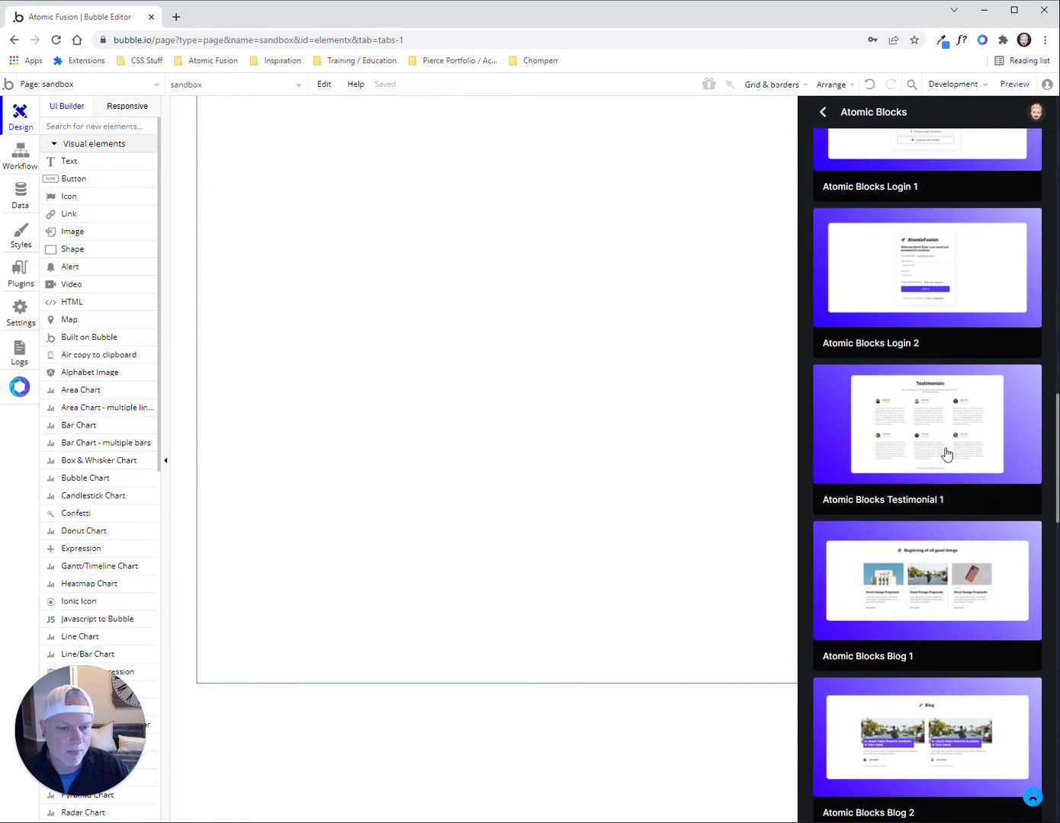
scroll(953, 477, down, 5)
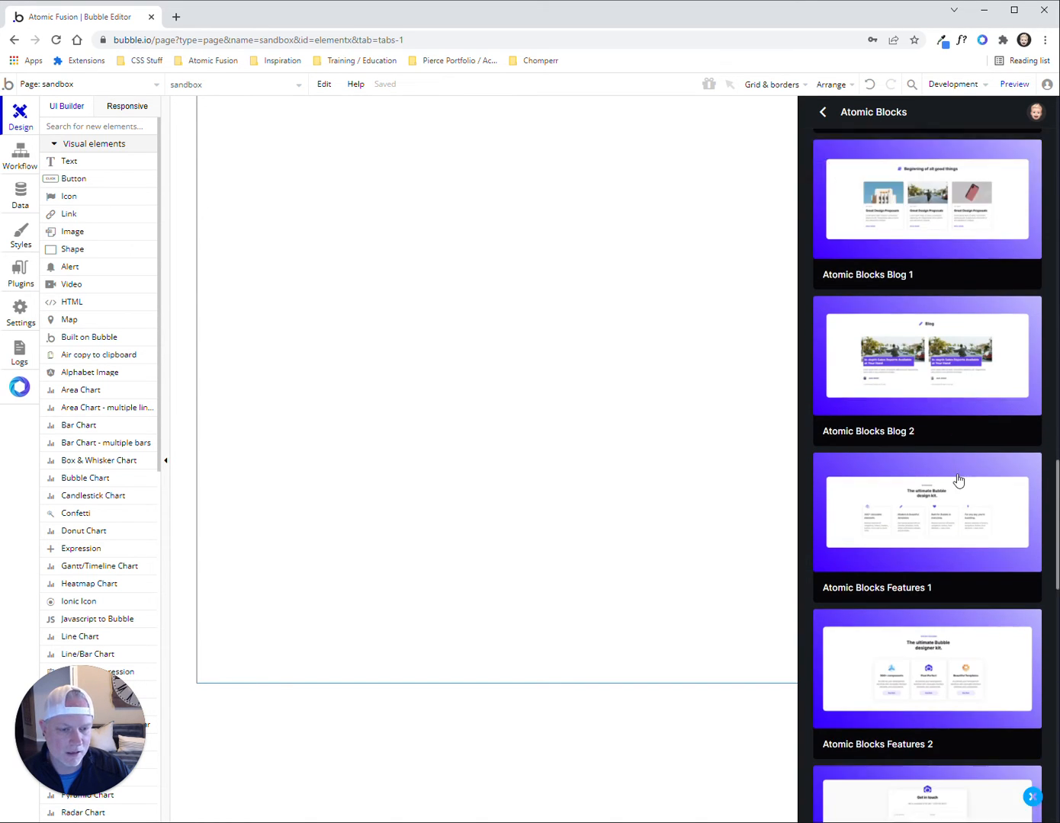
scroll(958, 479, down, 5)
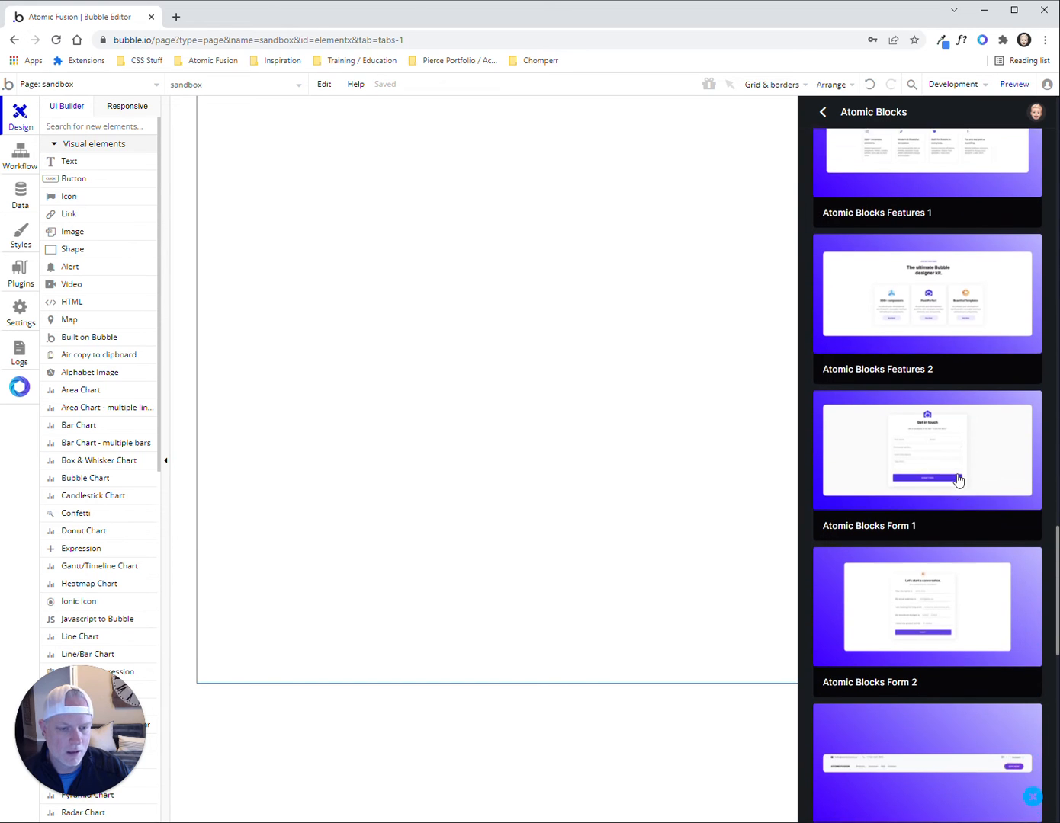
scroll(935, 475, down, 6)
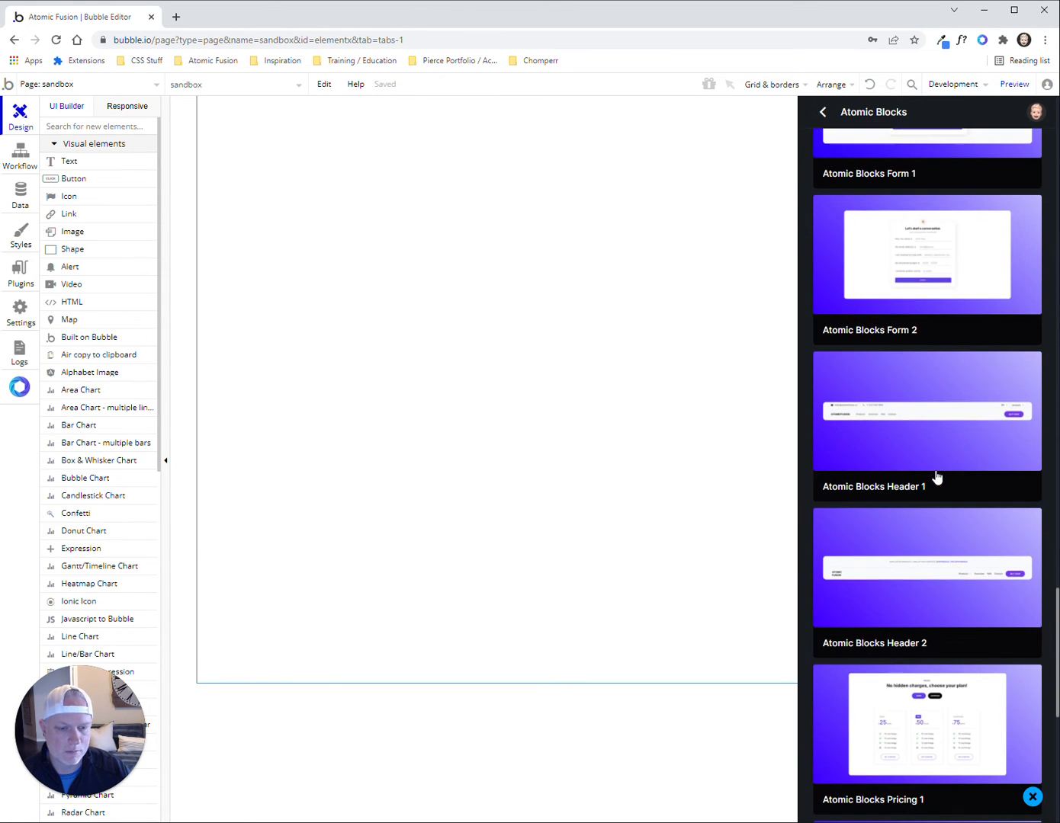
scroll(923, 495, down, 5)
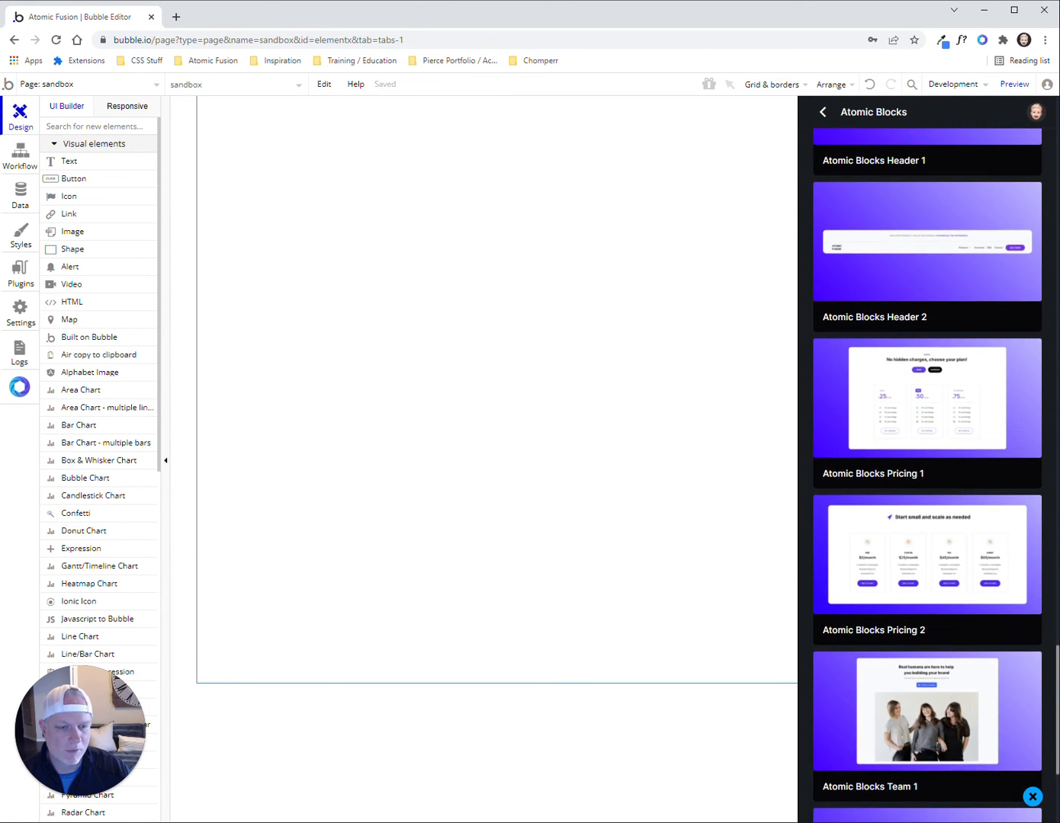
scroll(927, 475, down, 2)
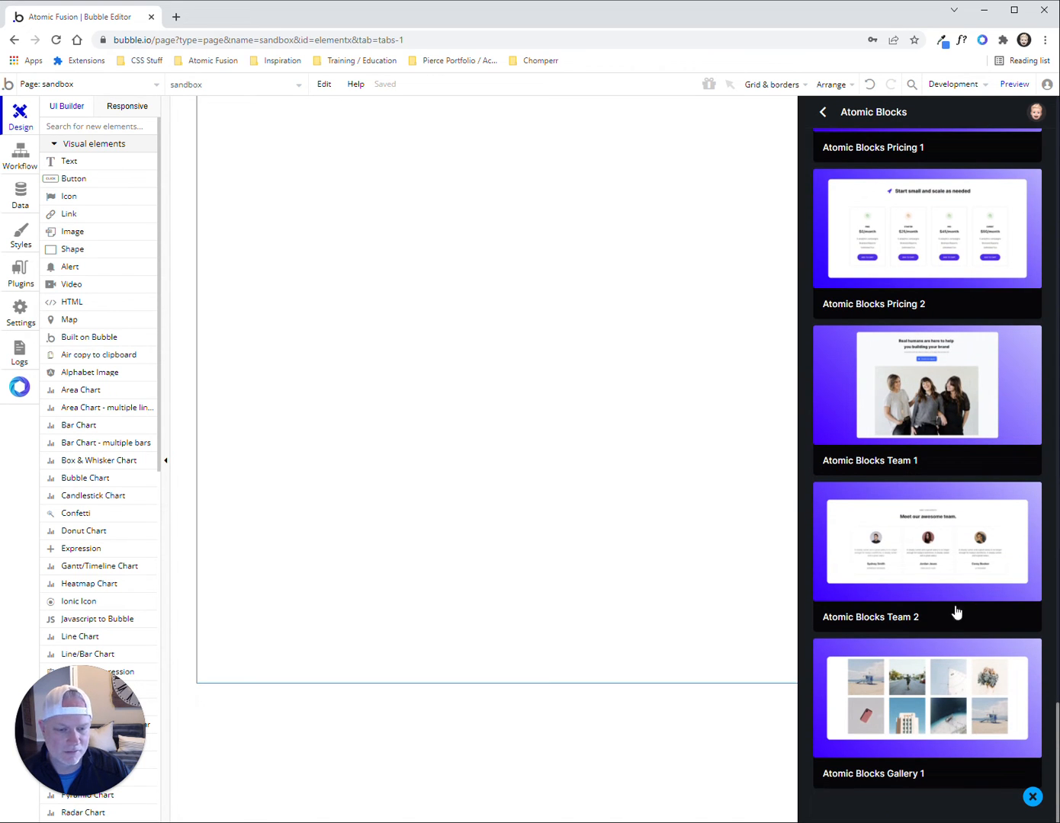
scroll(935, 681, up, 18)
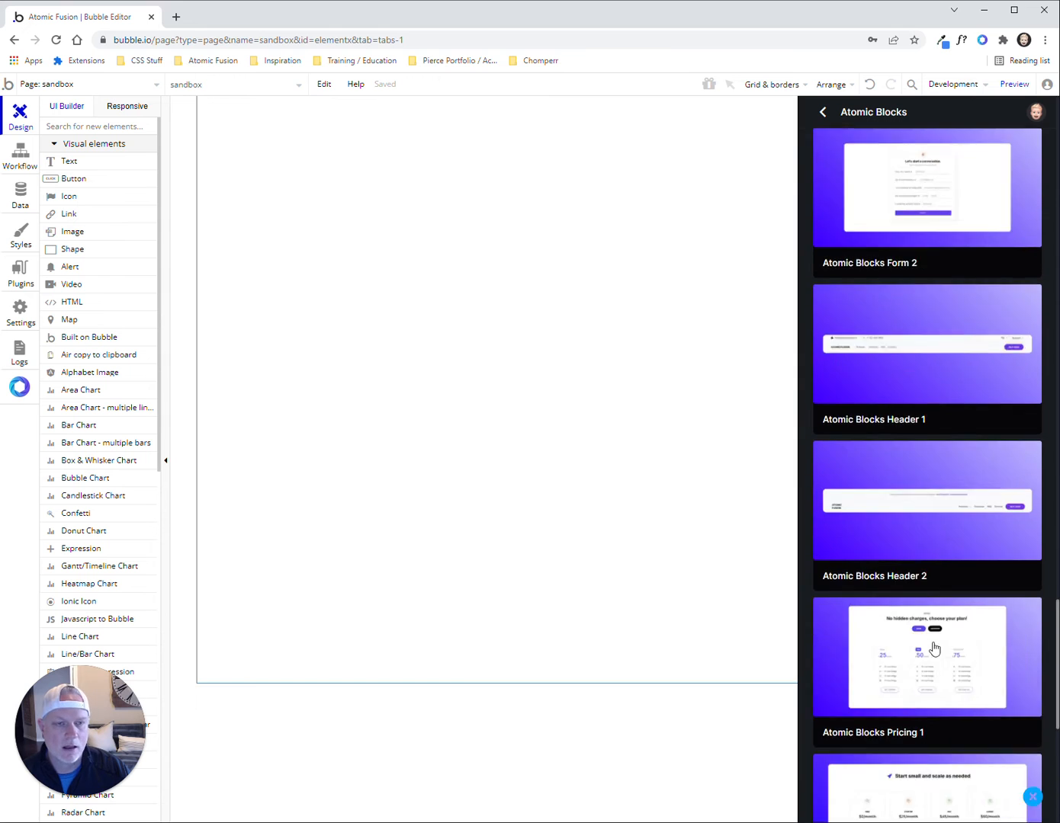
scroll(930, 602, up, 20)
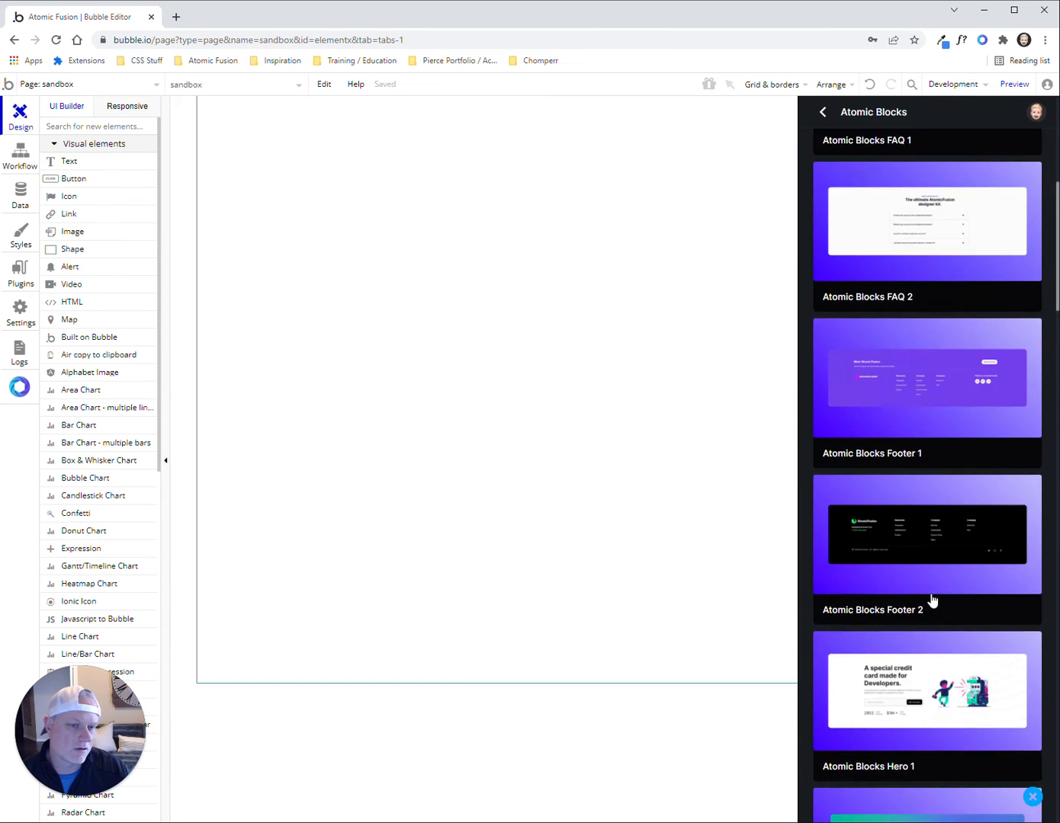
scroll(919, 591, up, 5)
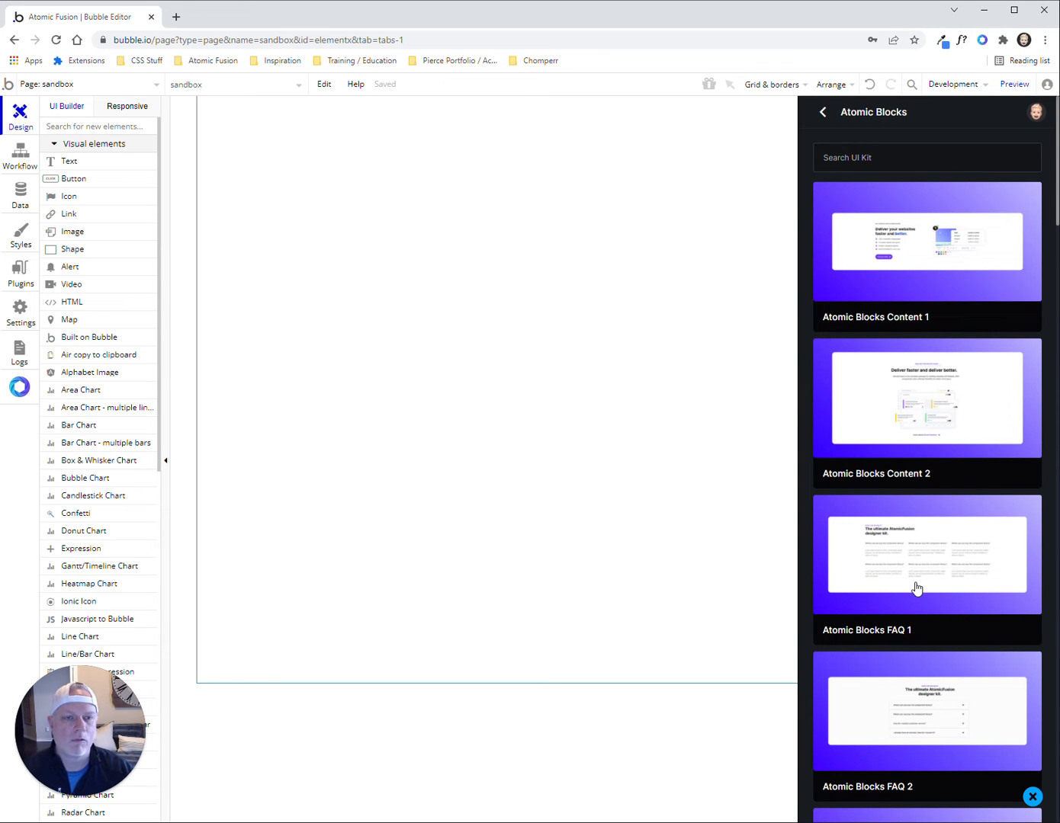
Search the Atomic Blocks kit for "foot" and clear the search to restore the full list
click(914, 159)
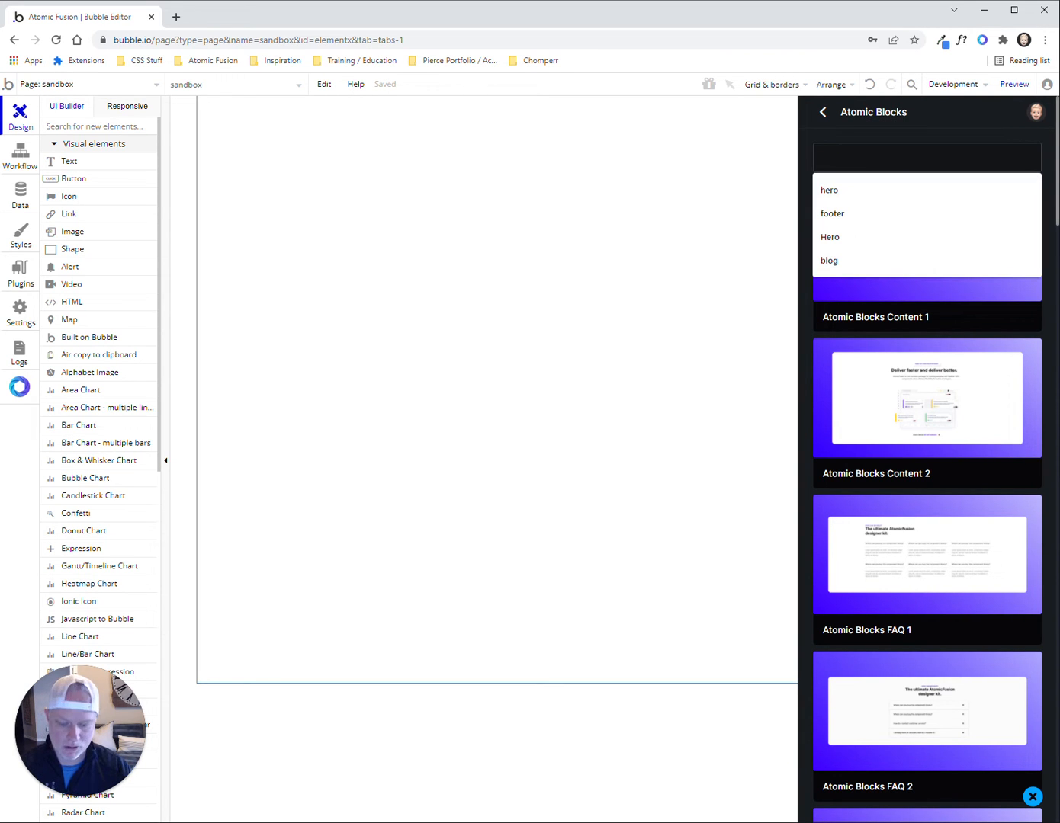
text(foot)
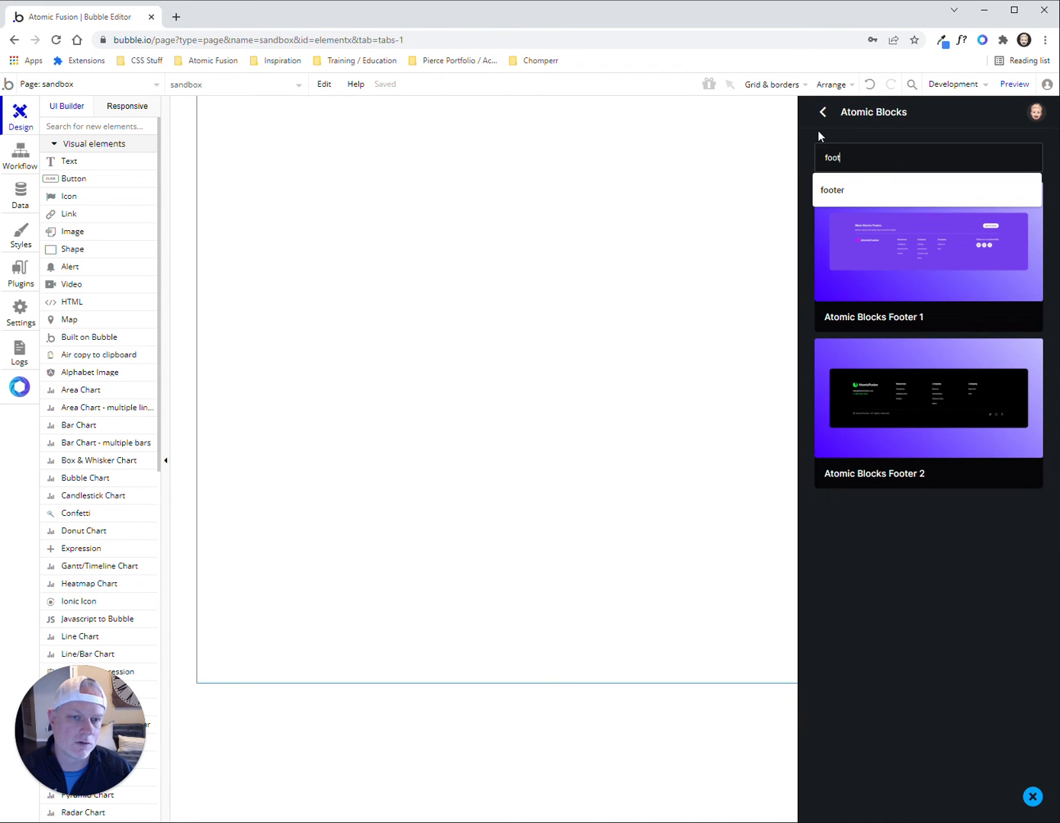
key(ctrl+a)
key(BackSpace)
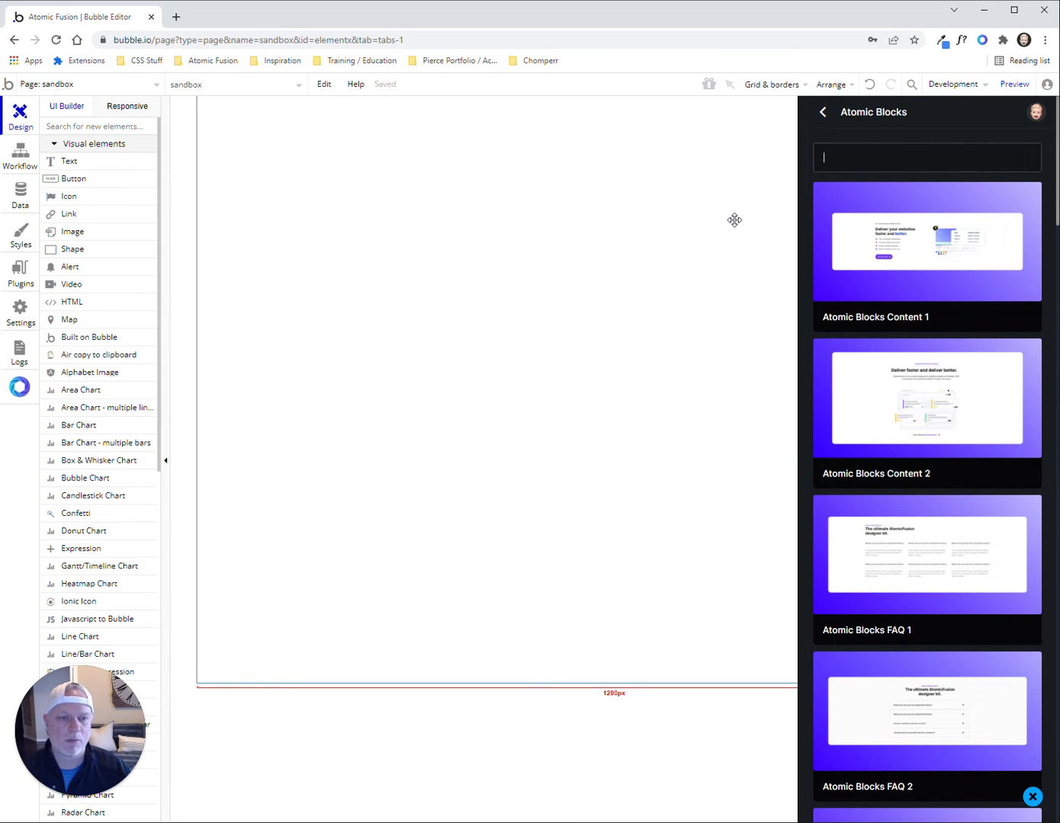
Preview the Atomic Blocks Content 1 component at different browser widths and return to the editor
click(921, 263)
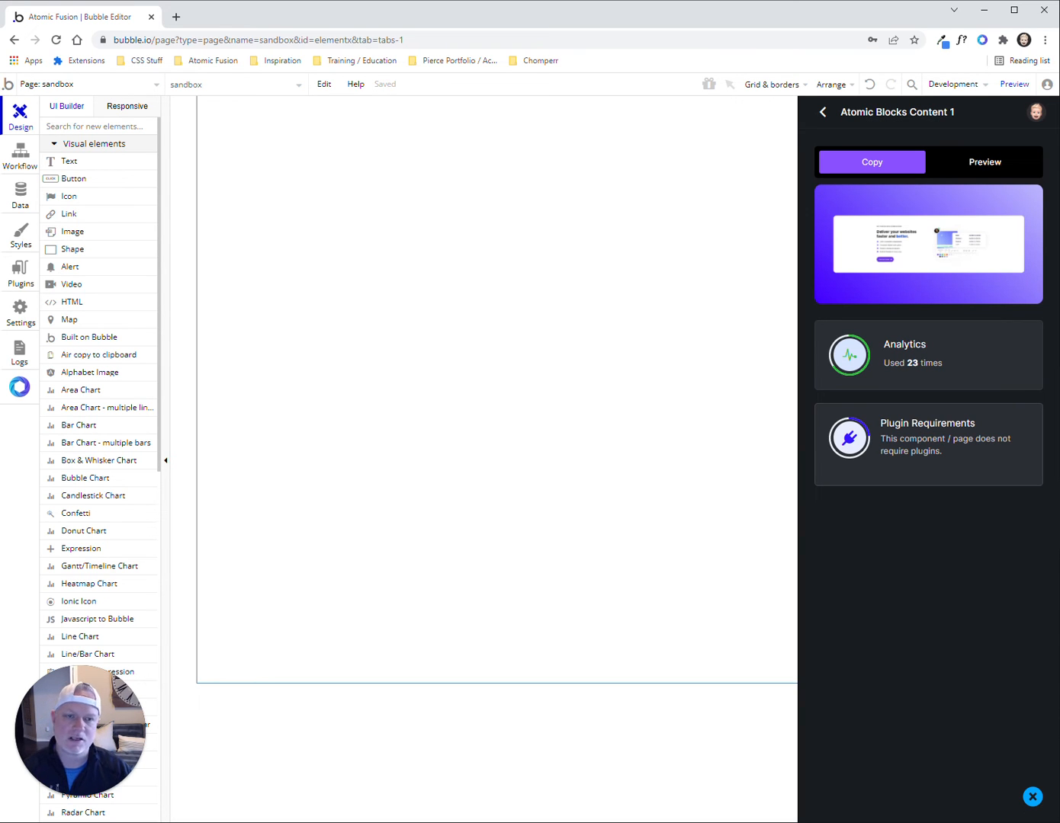
click(971, 172)
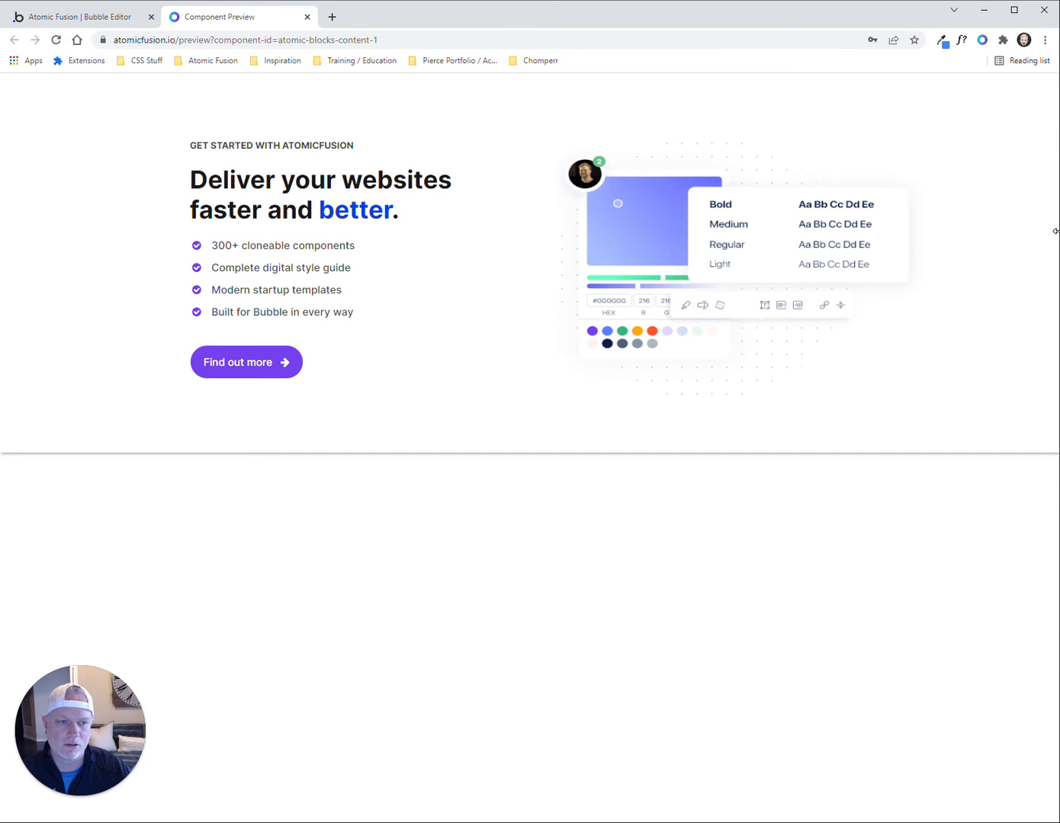
drag(1054, 230, 1054, 285)
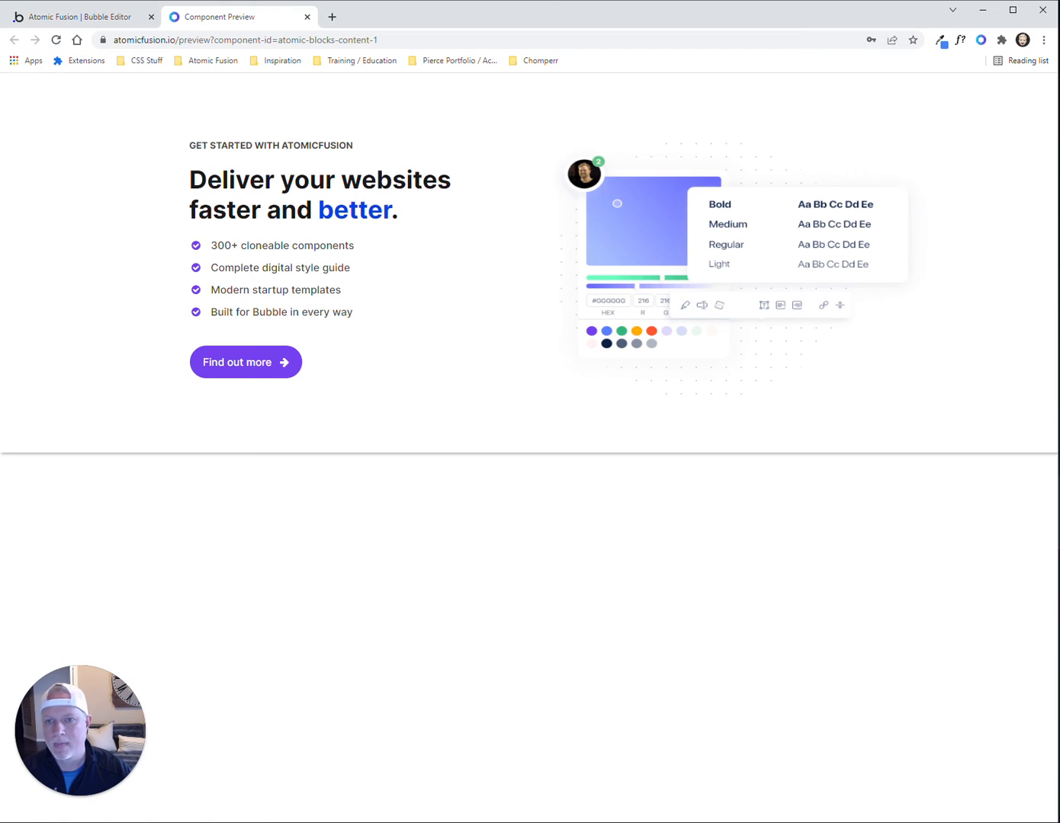
click(306, 17)
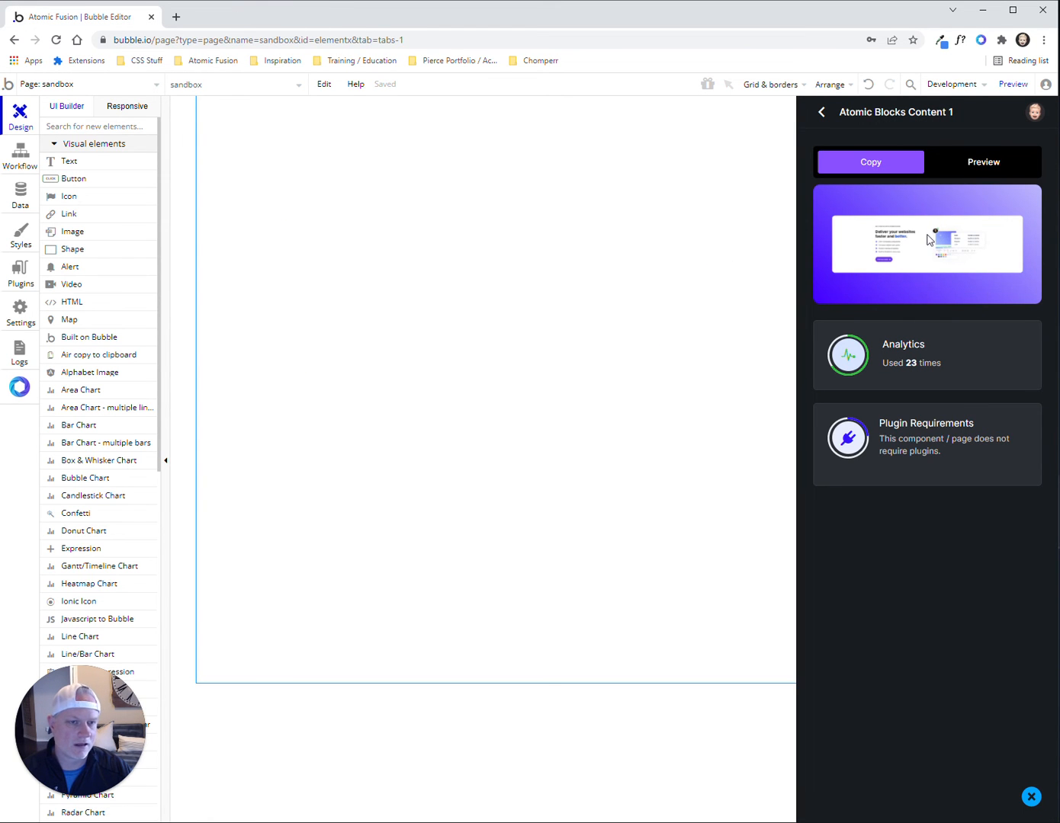
Copy the Atomic Blocks Content 1 component and paste it onto the sandbox page
click(880, 172)
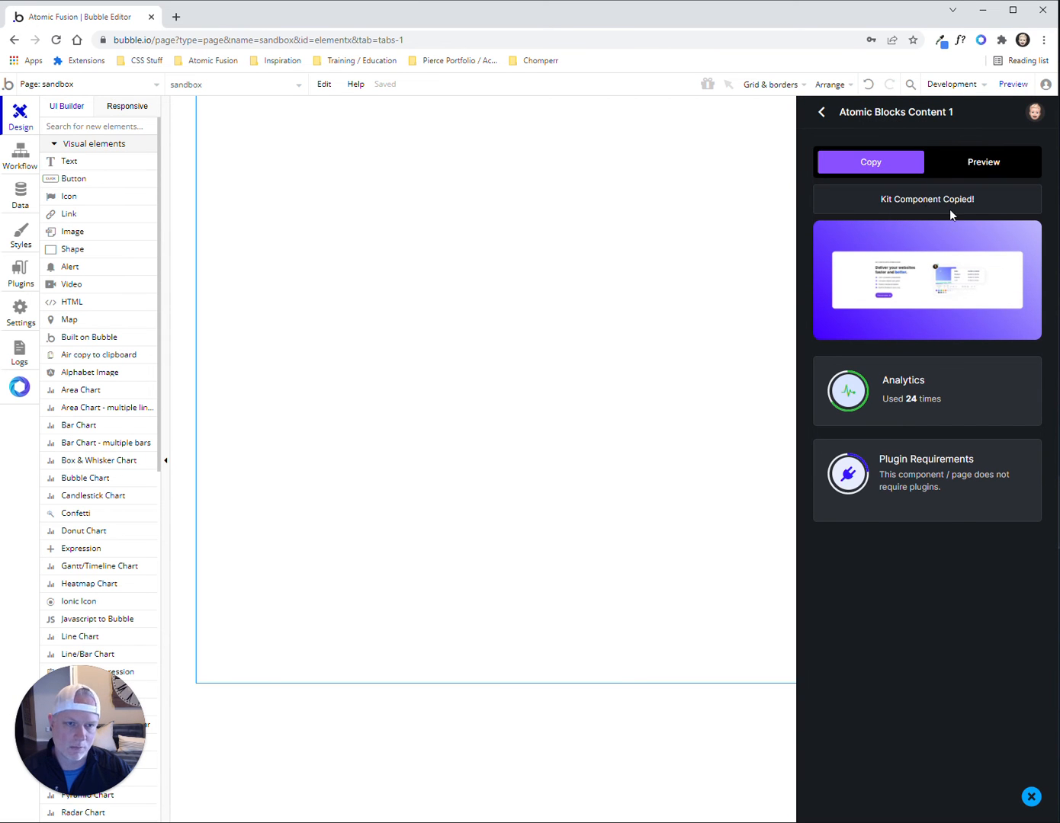
right_click(572, 187)
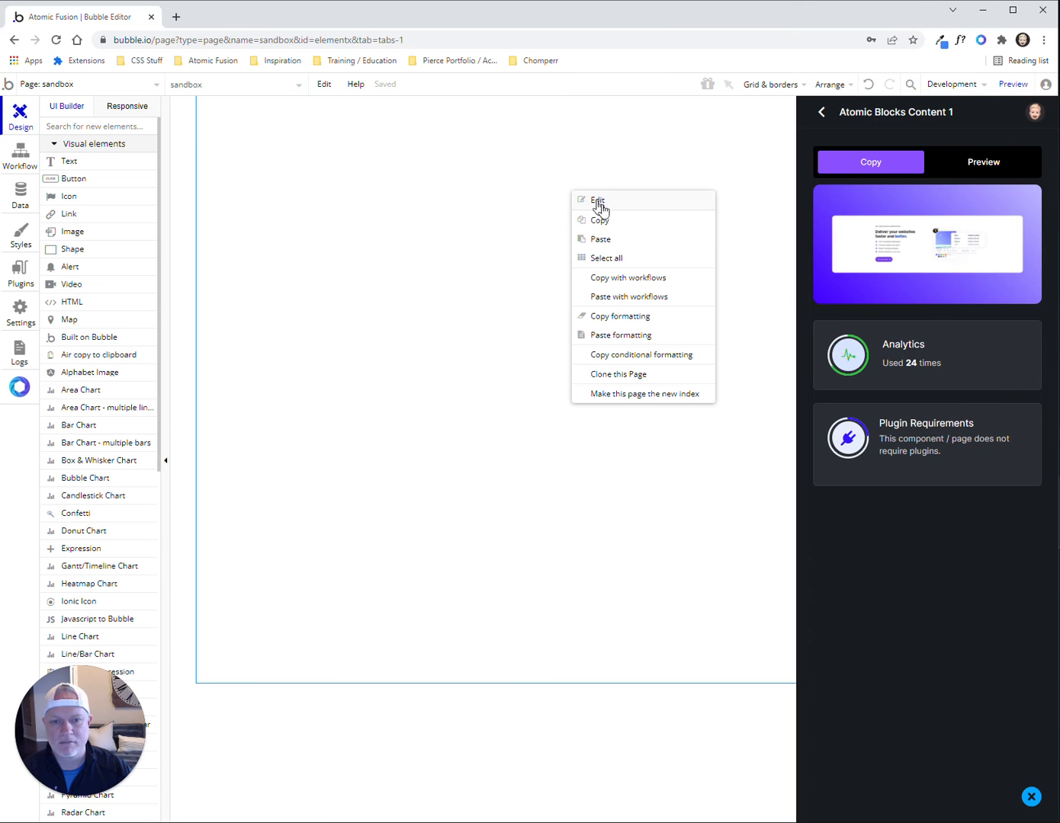
click(616, 238)
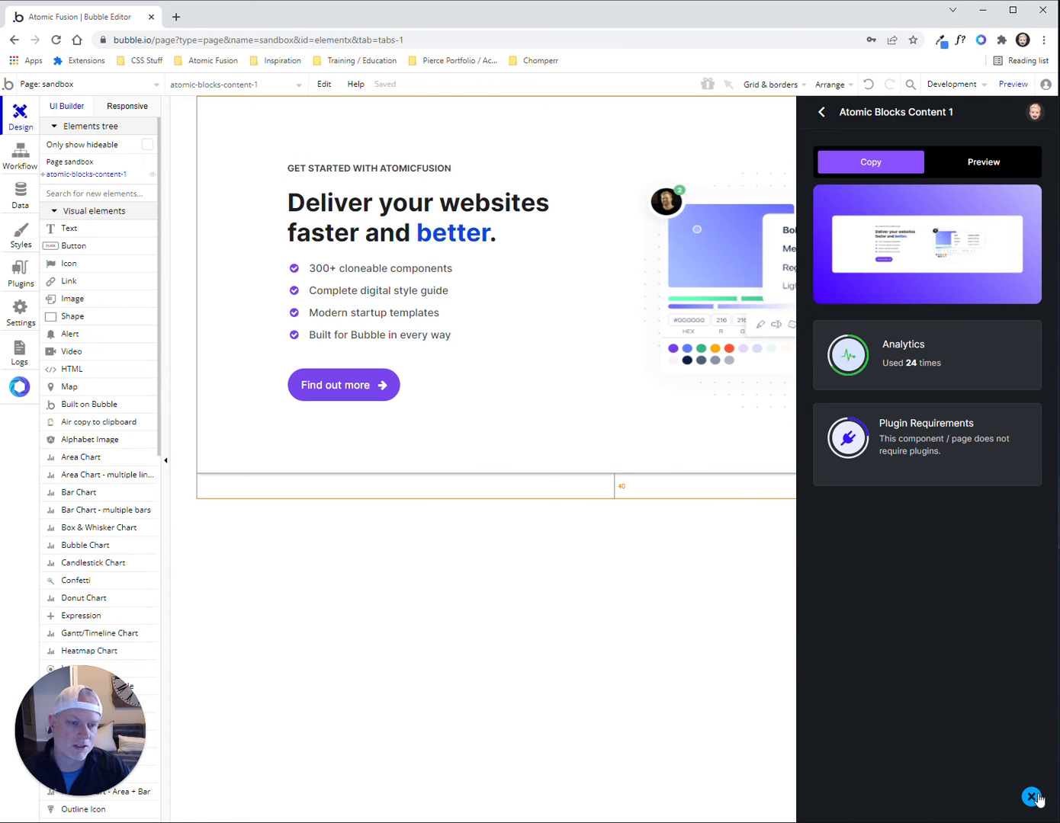
Return to the Atomic Blocks list and delete the pasted content block from the sandbox page
click(822, 111)
scroll(900, 485, down, 1)
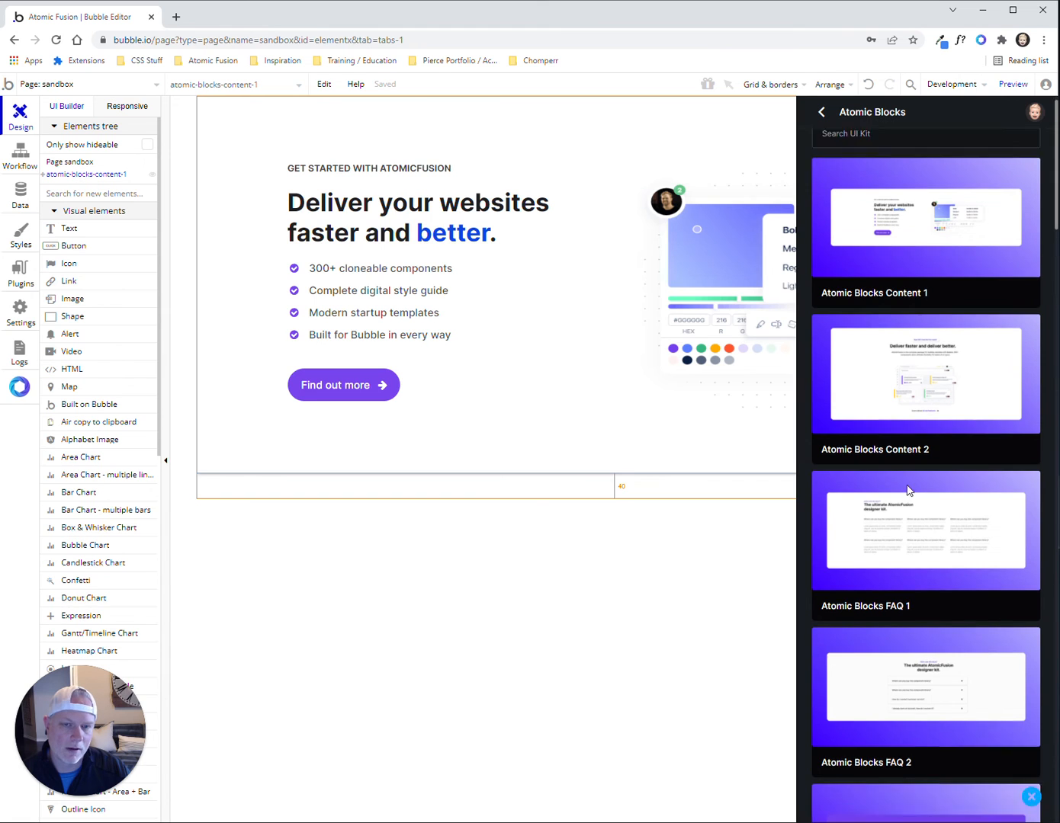
drag(901, 485, 537, 464)
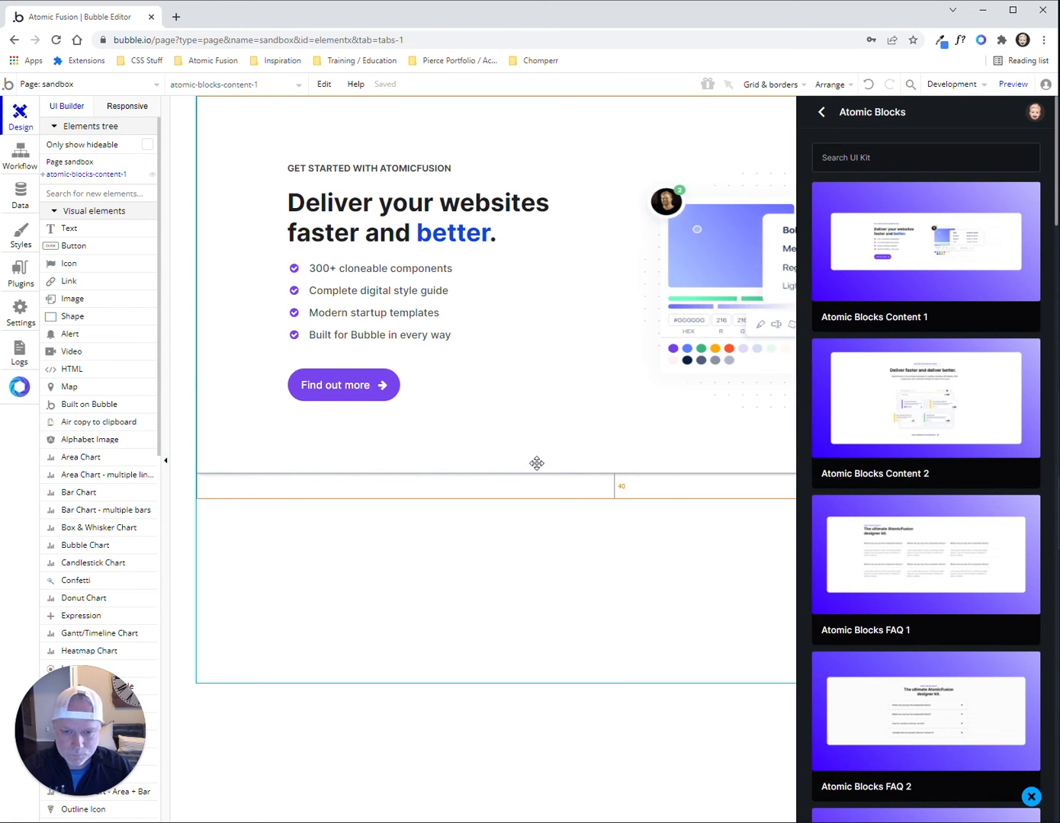
right_click(536, 465)
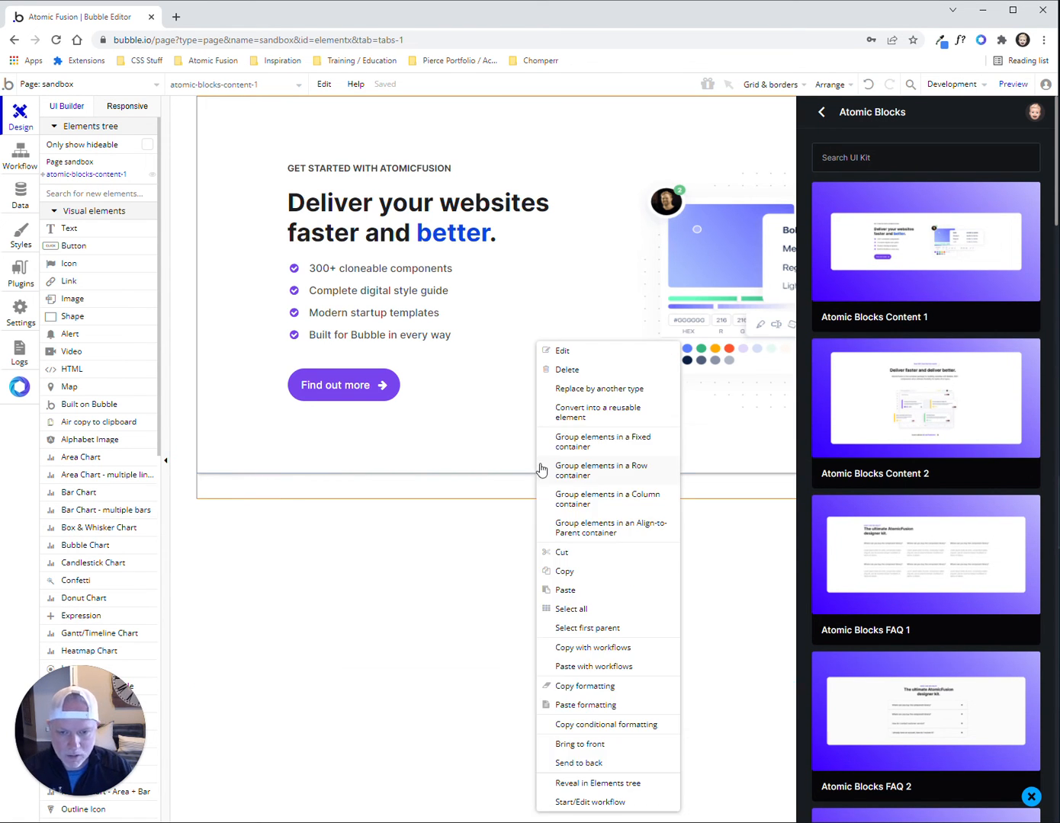
click(616, 371)
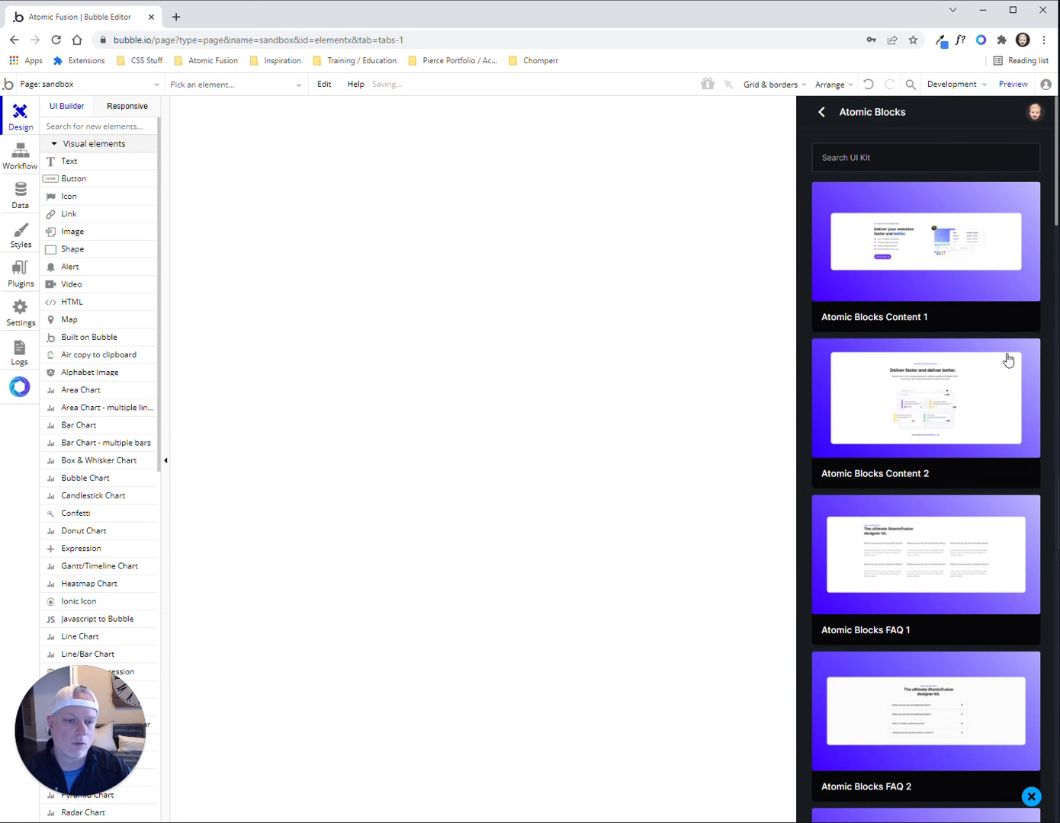
Search the Atomic Blocks kit for "head", then copy Atomic Blocks Header 1 and paste it onto the empty sandbox page
scroll(928, 385, down, 10)
scroll(929, 386, down, 7)
scroll(998, 344, up, 4)
scroll(999, 344, up, 6)
click(927, 158)
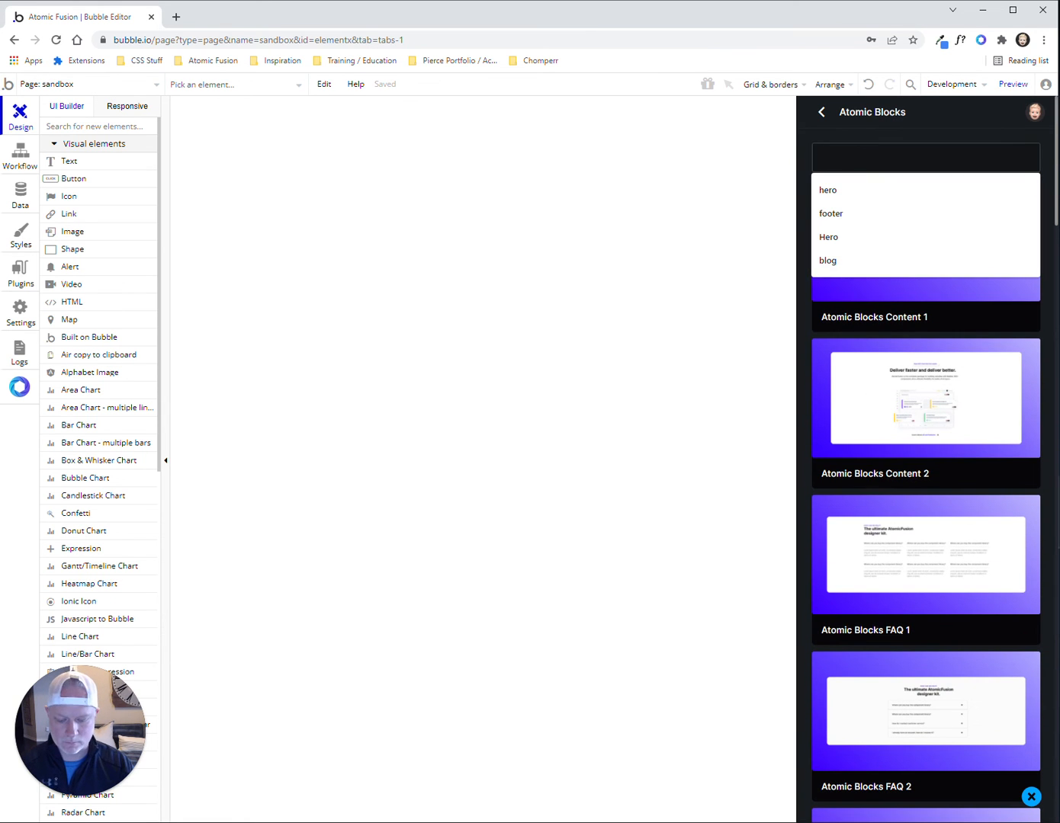
text(head)
click(928, 258)
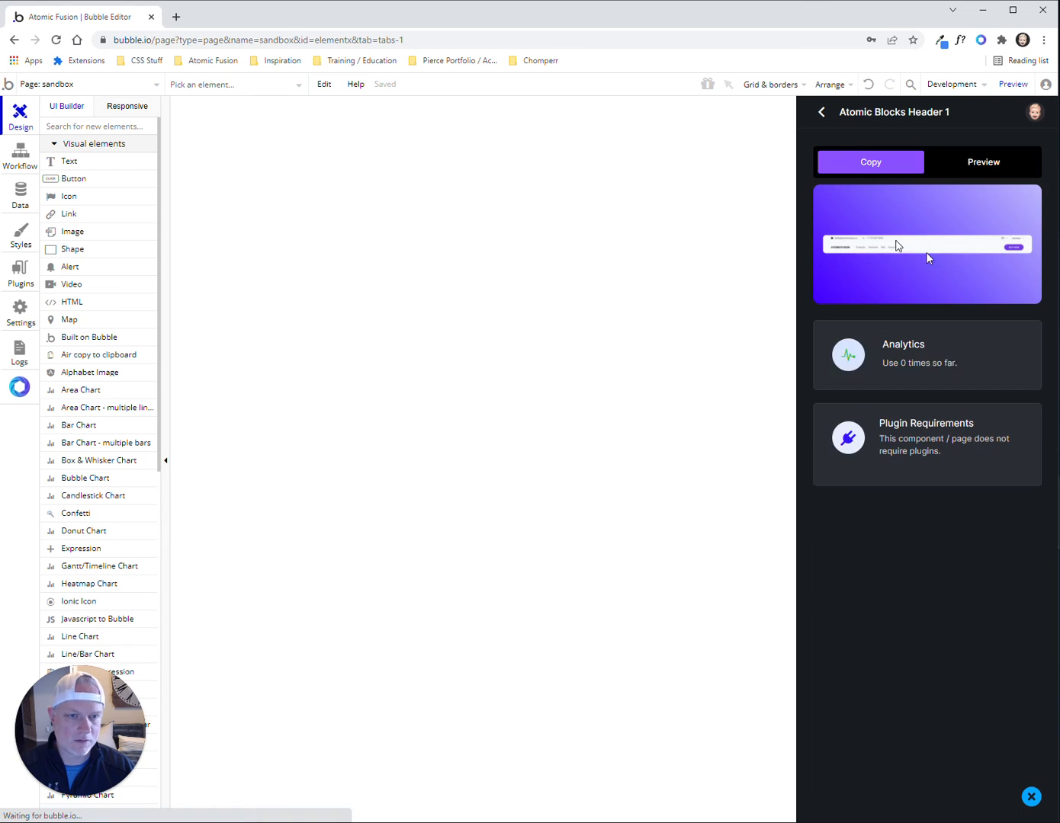
click(856, 172)
right_click(470, 169)
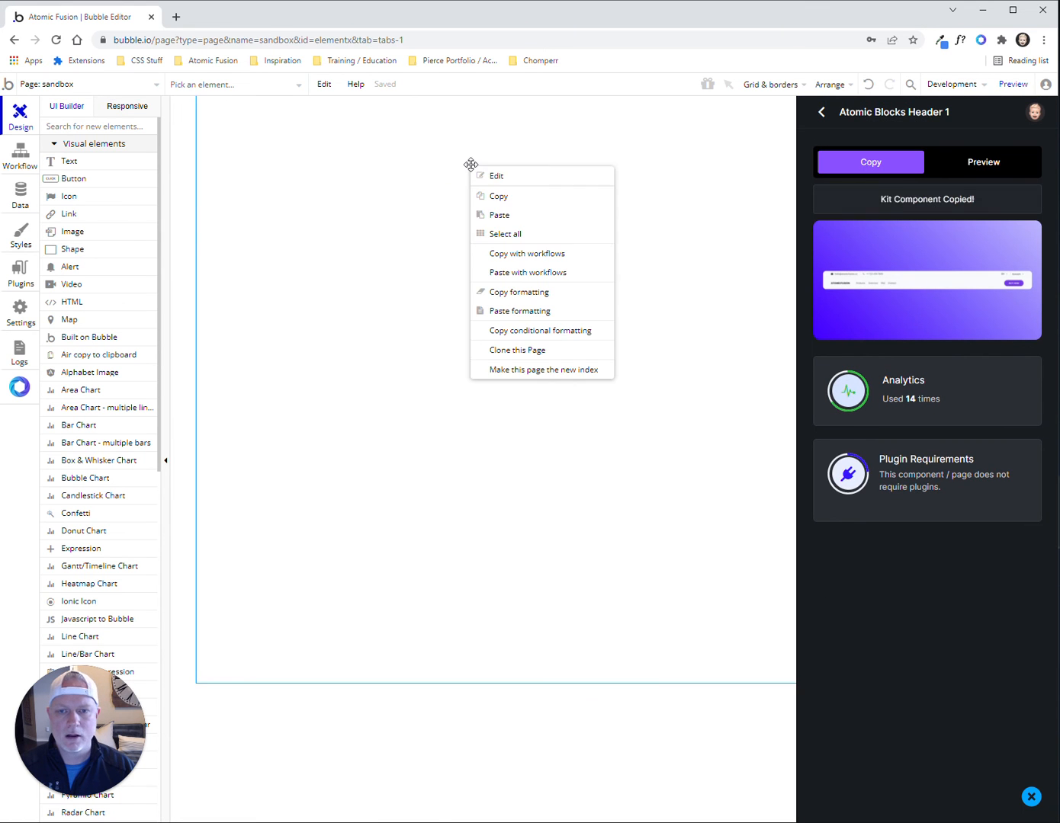
click(518, 216)
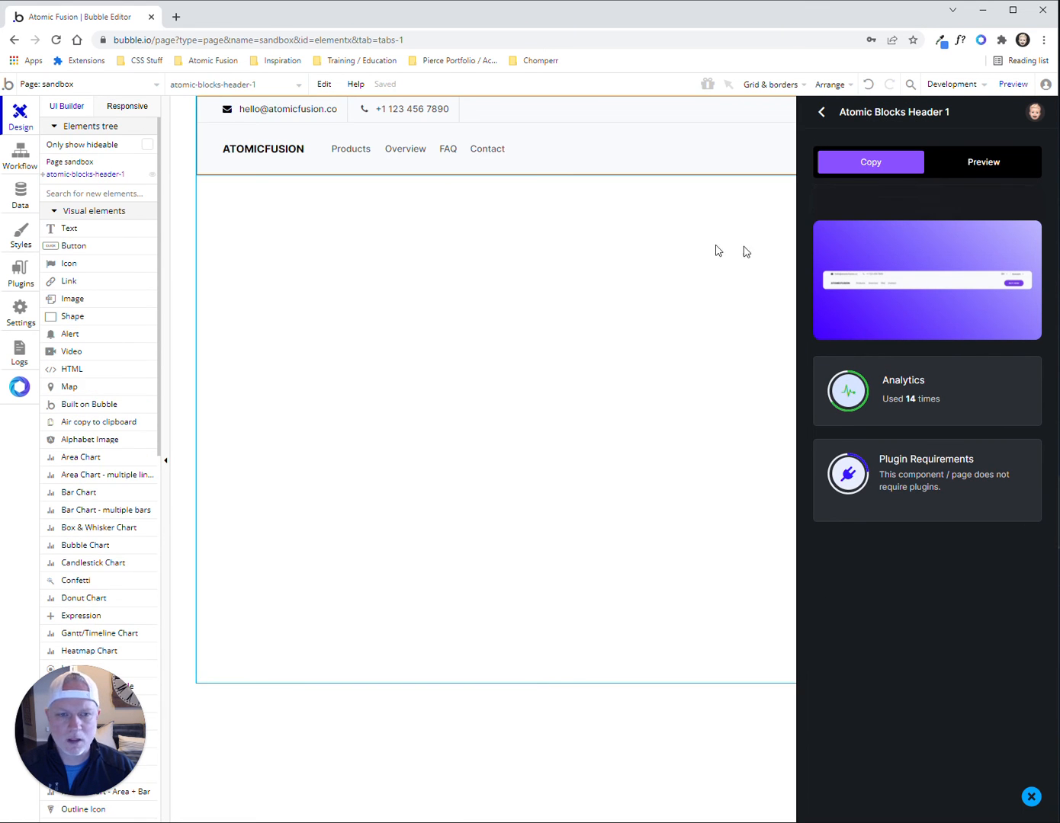
Search the Atomic Blocks kit for "her", then copy Atomic Blocks Hero 1 and paste it below the header
click(821, 112)
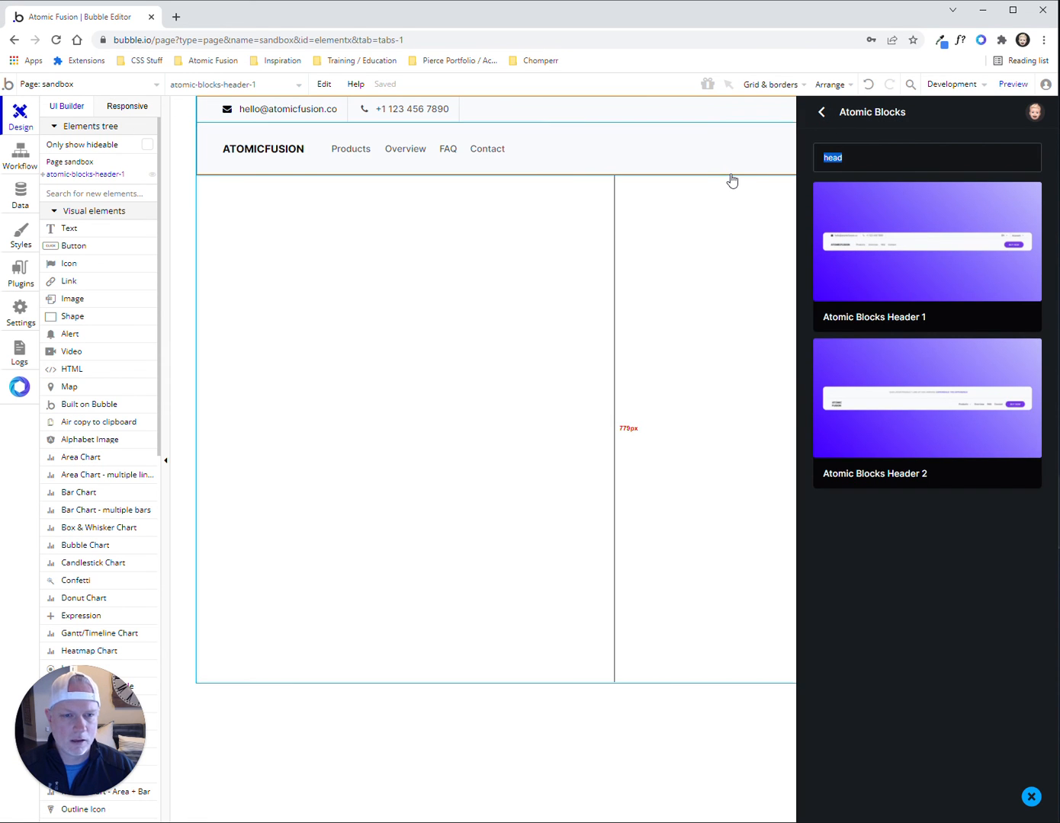
text(block)
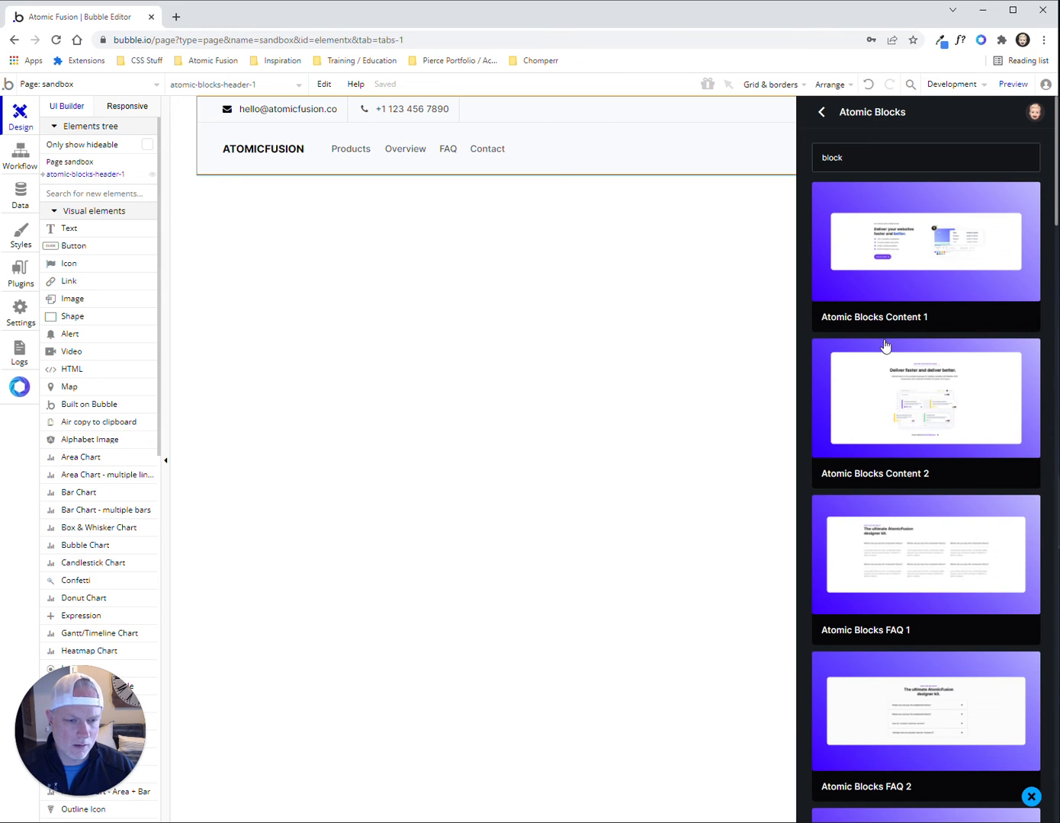
drag(894, 160, 785, 167)
text(her)
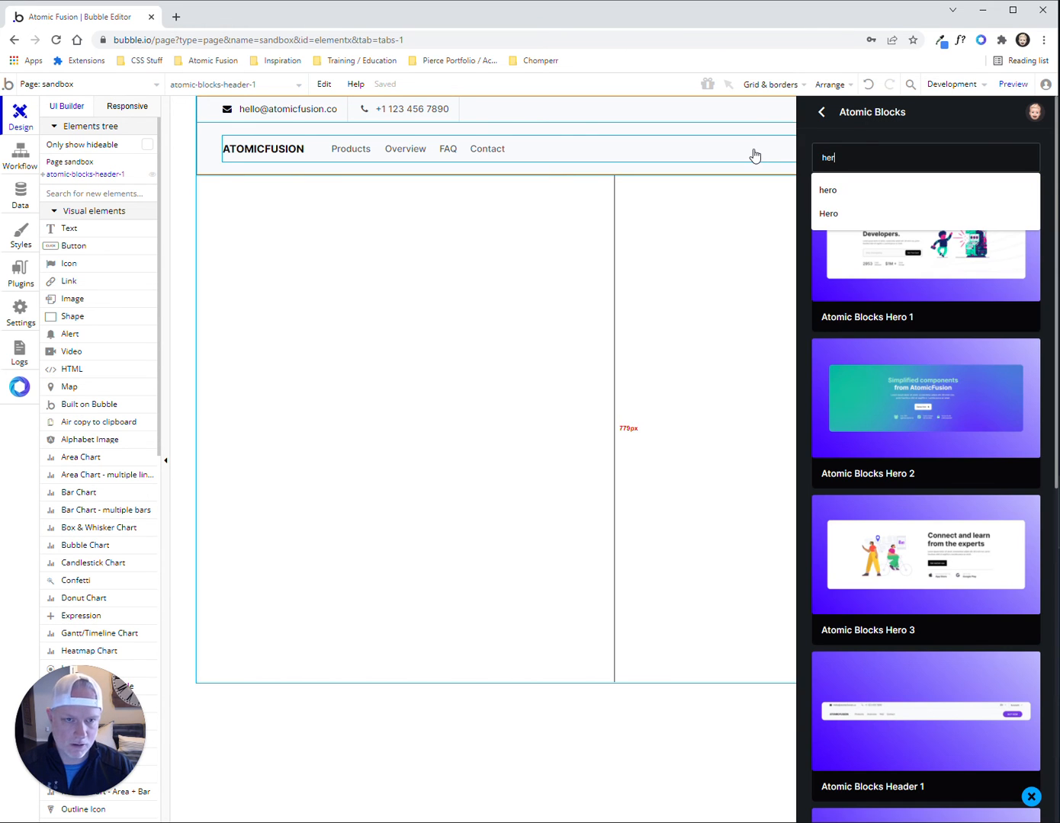
click(844, 249)
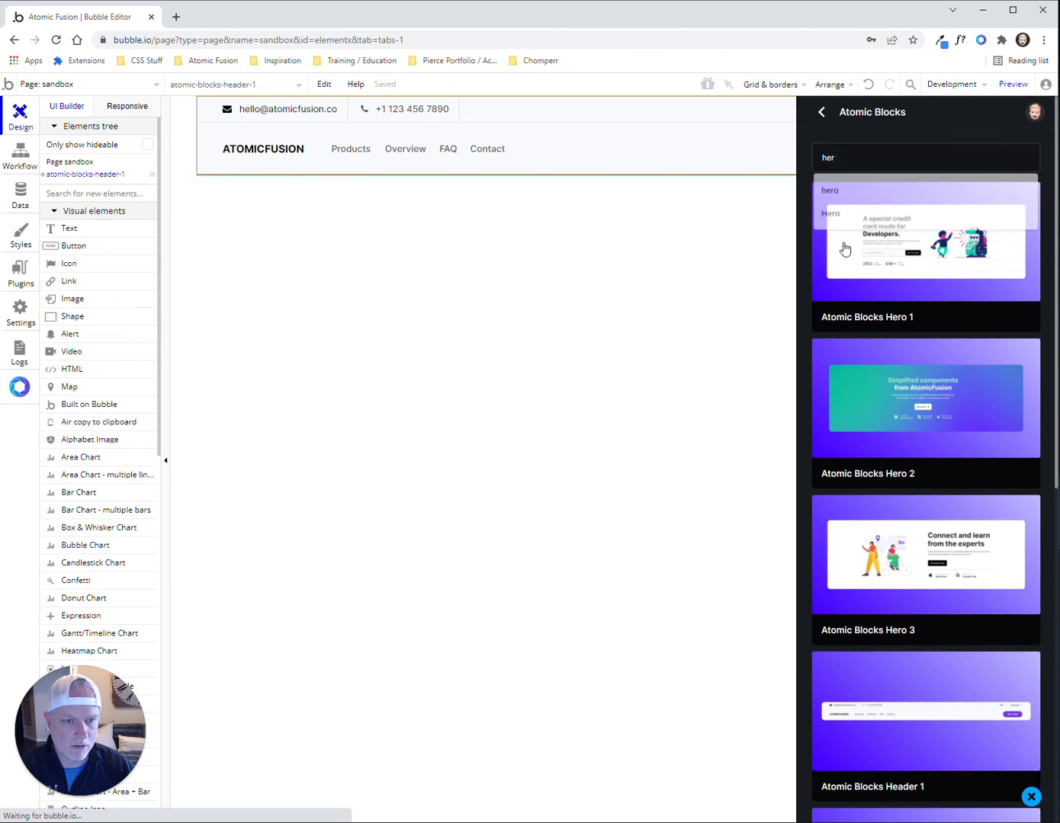
click(879, 160)
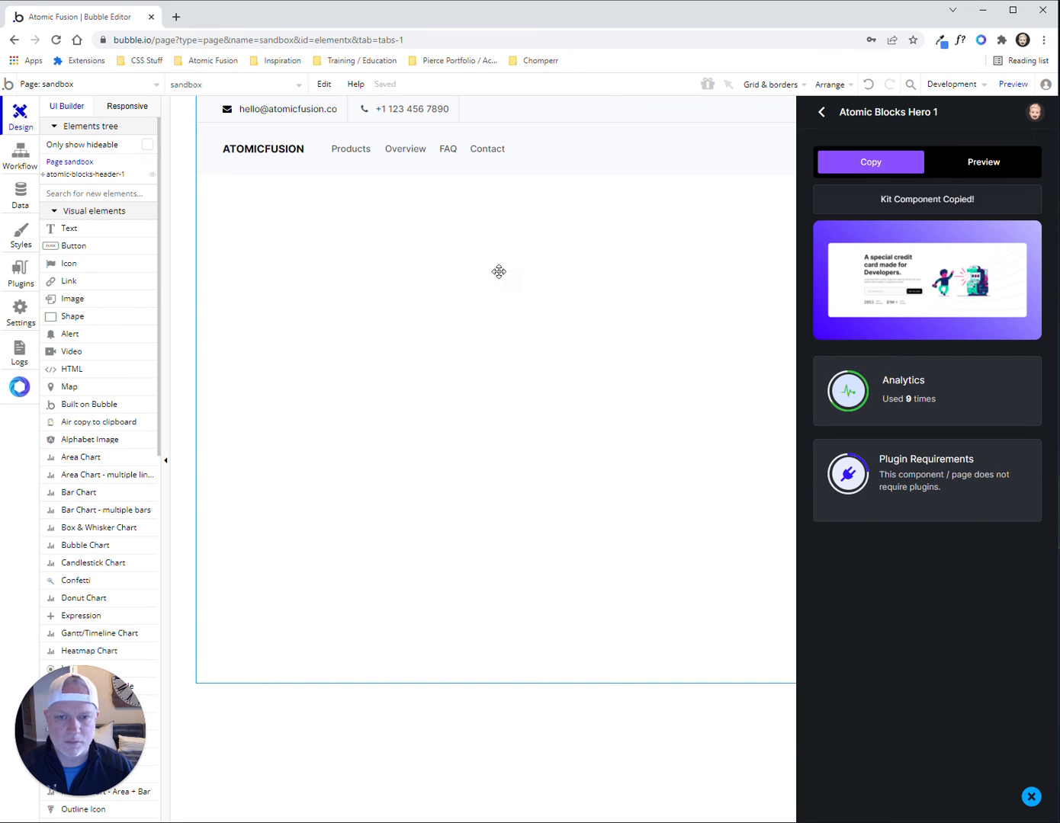
right_click(497, 270)
click(564, 323)
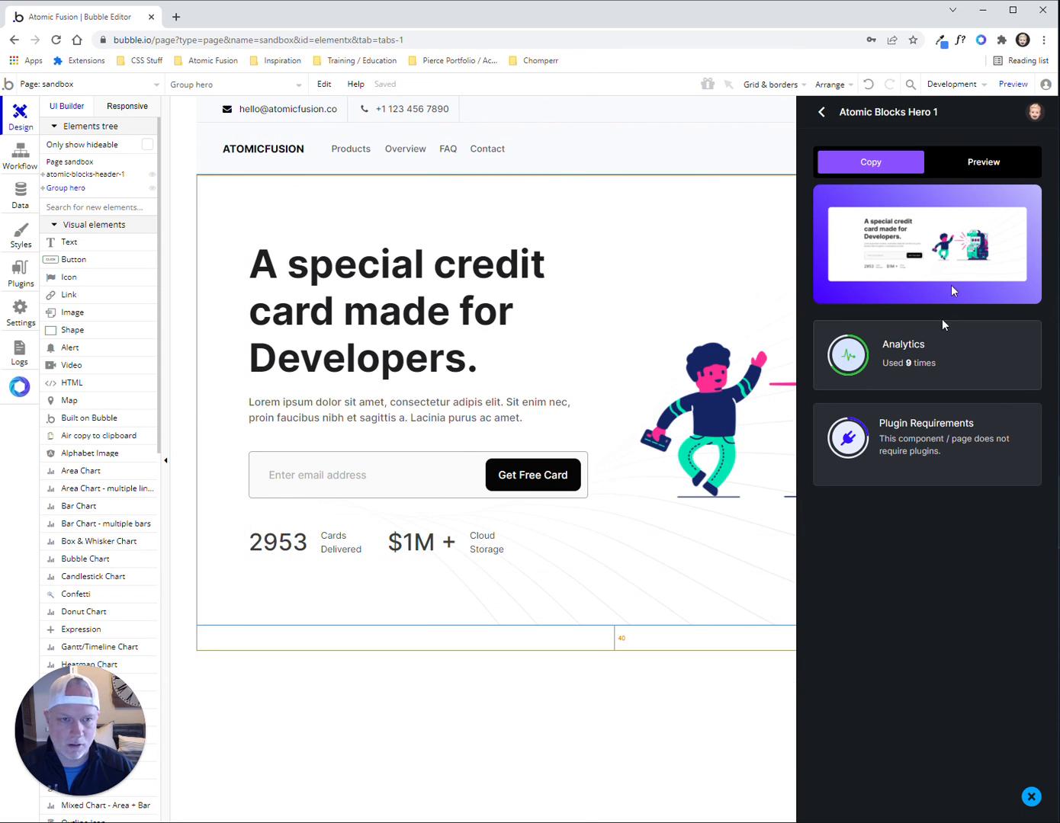
Search the Atomic Blocks kit for "foot", then copy Atomic Blocks Footer 1 and paste it below the hero section
click(823, 112)
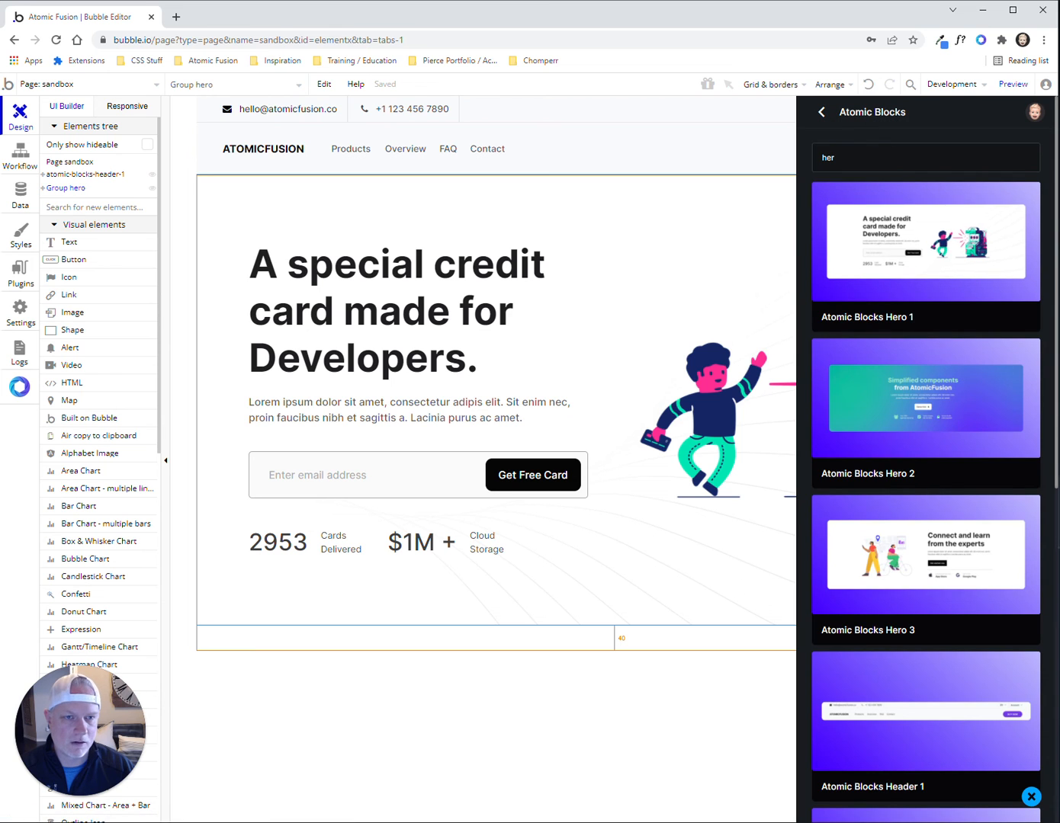
drag(844, 158, 807, 159)
text(foot)
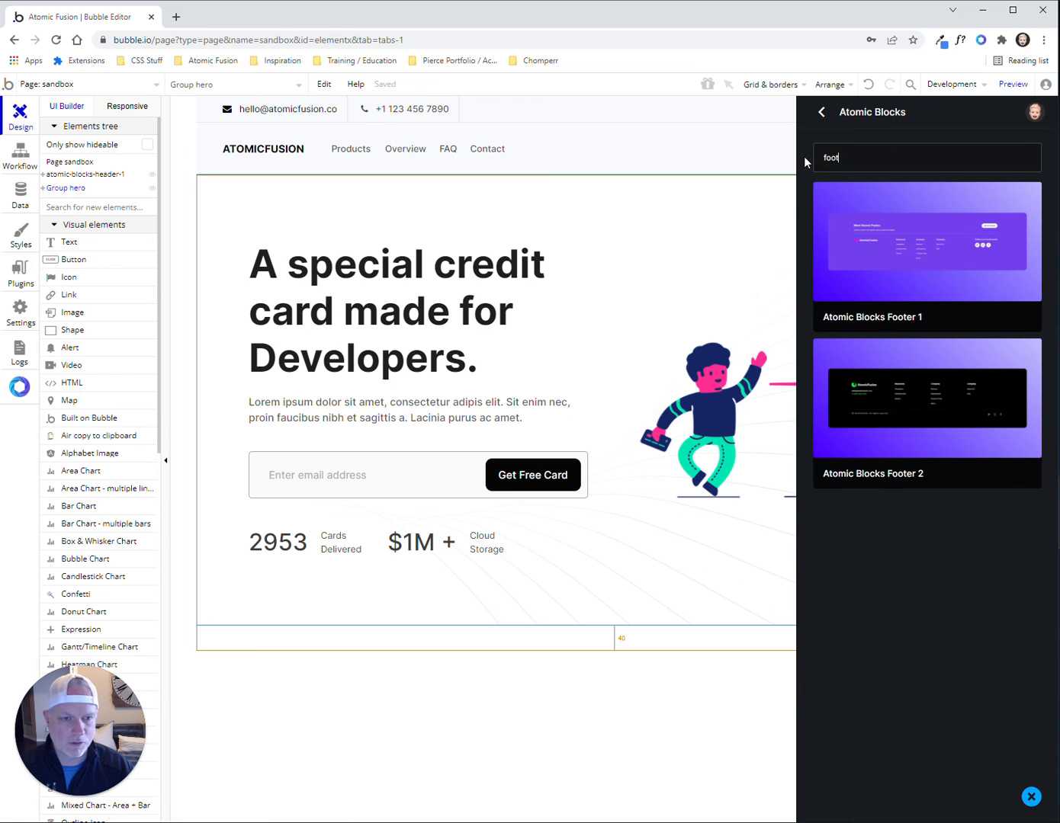
click(900, 233)
click(869, 162)
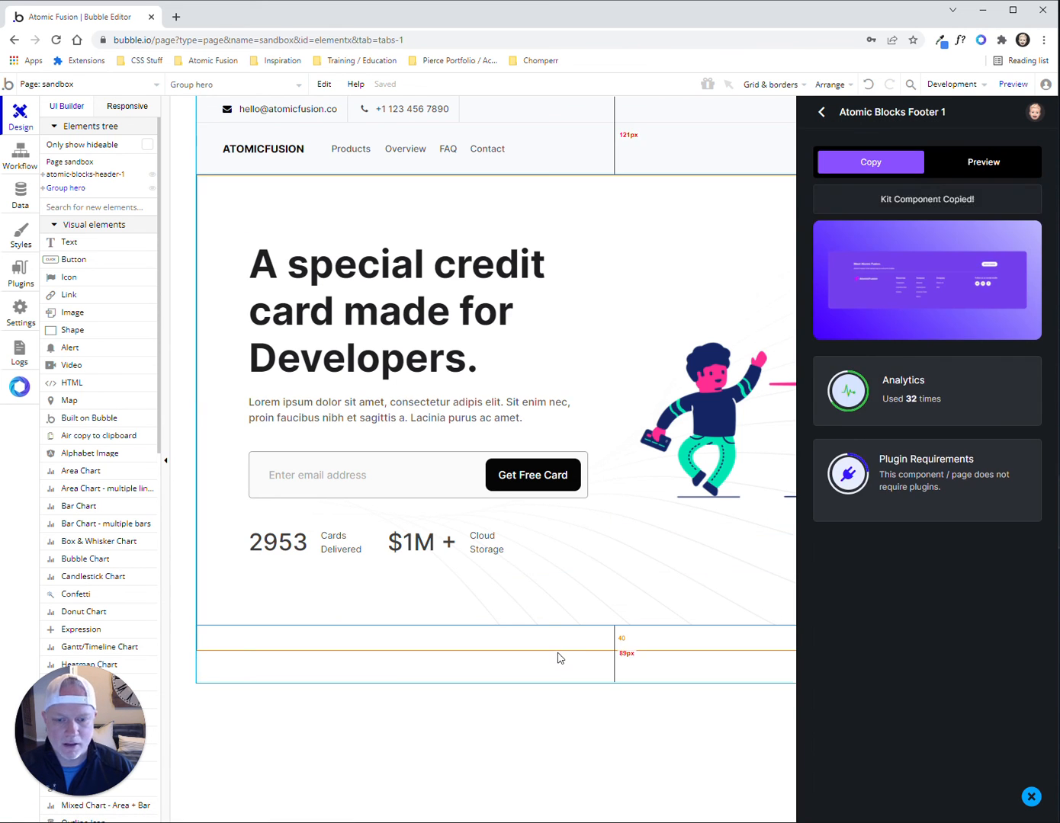
right_click(558, 657)
click(607, 654)
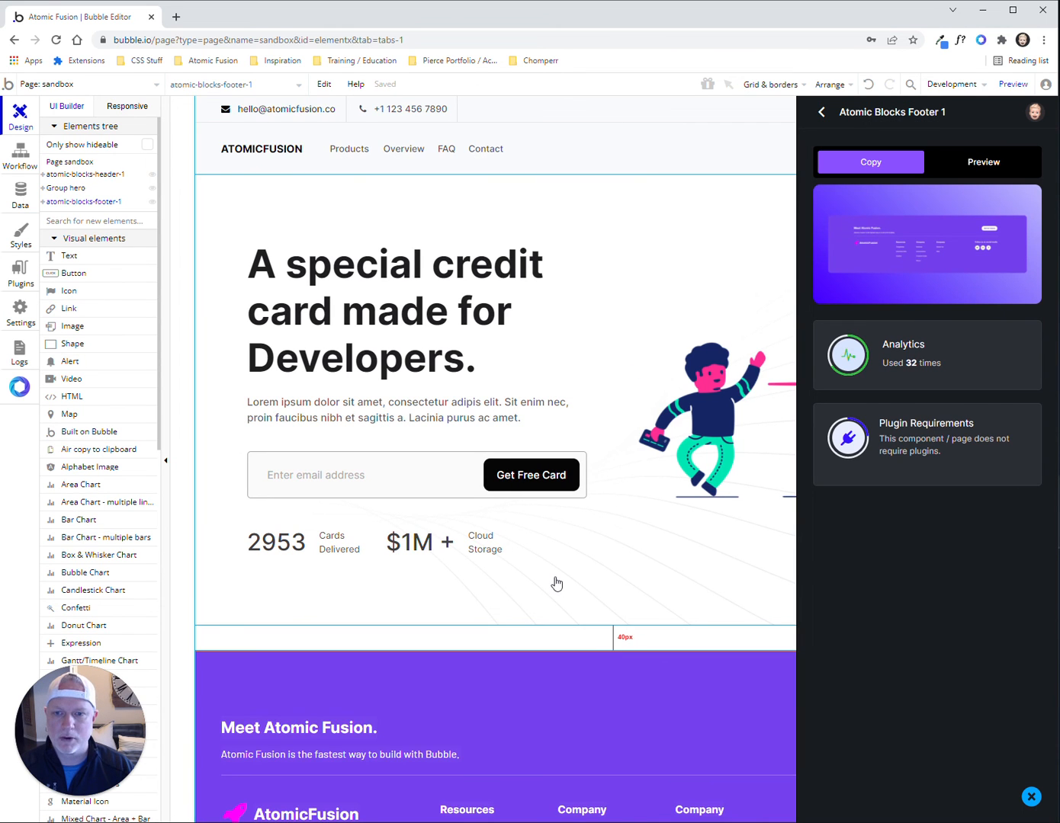
Preview the sandbox page and look it over from the header down to the footer
click(1008, 86)
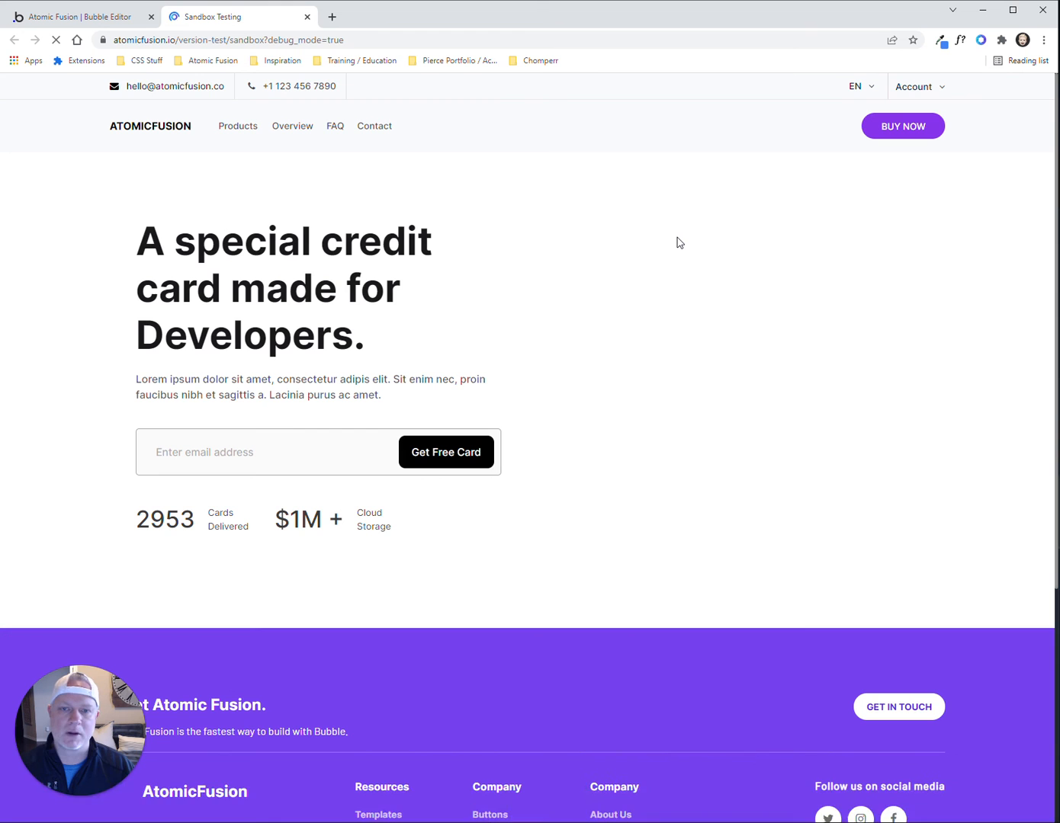
scroll(543, 450, down, 5)
scroll(546, 437, up, 5)
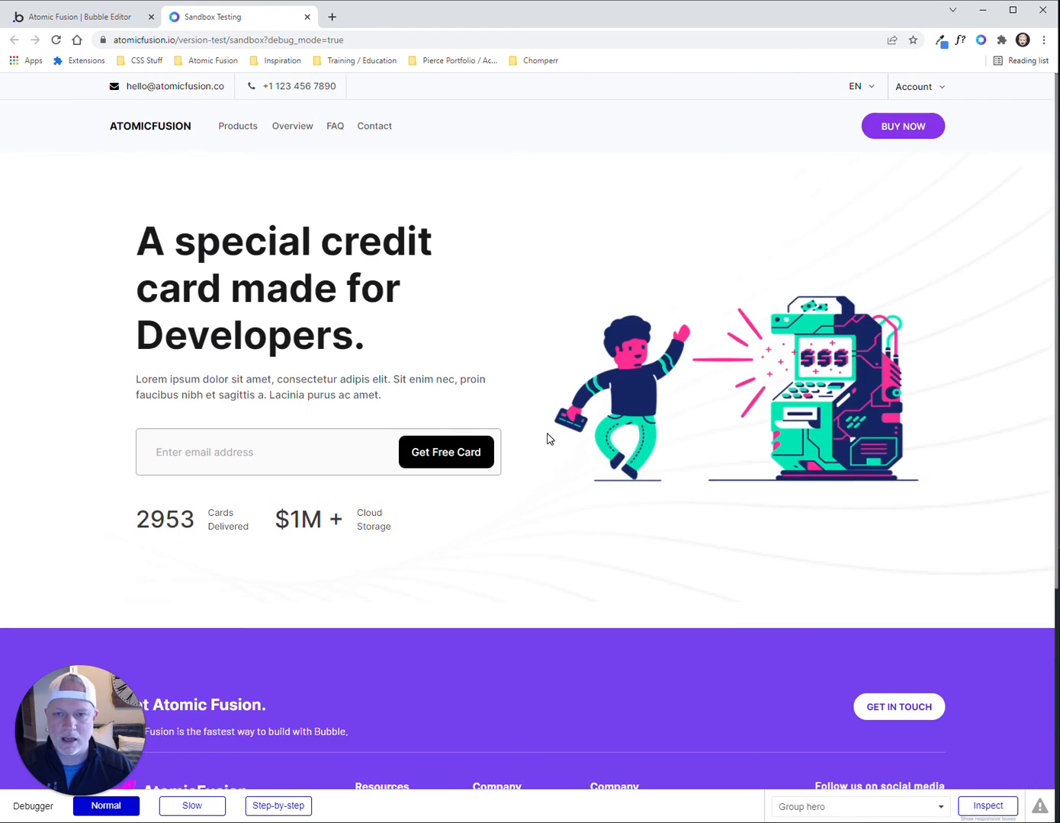
Reload the preview without the debug_mode=true parameter, check its layout at different browser widths, and close it
drag(347, 40, 263, 40)
key(BackSpace)
key(Return)
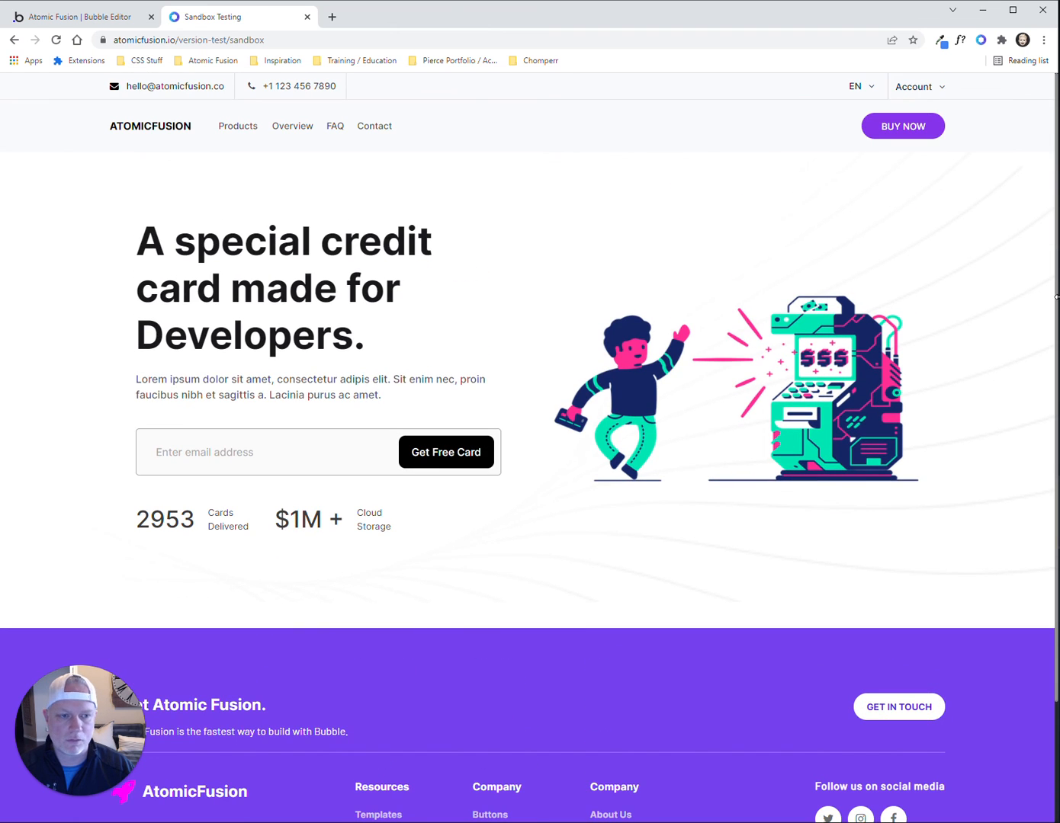
drag(1055, 297, 1058, 332)
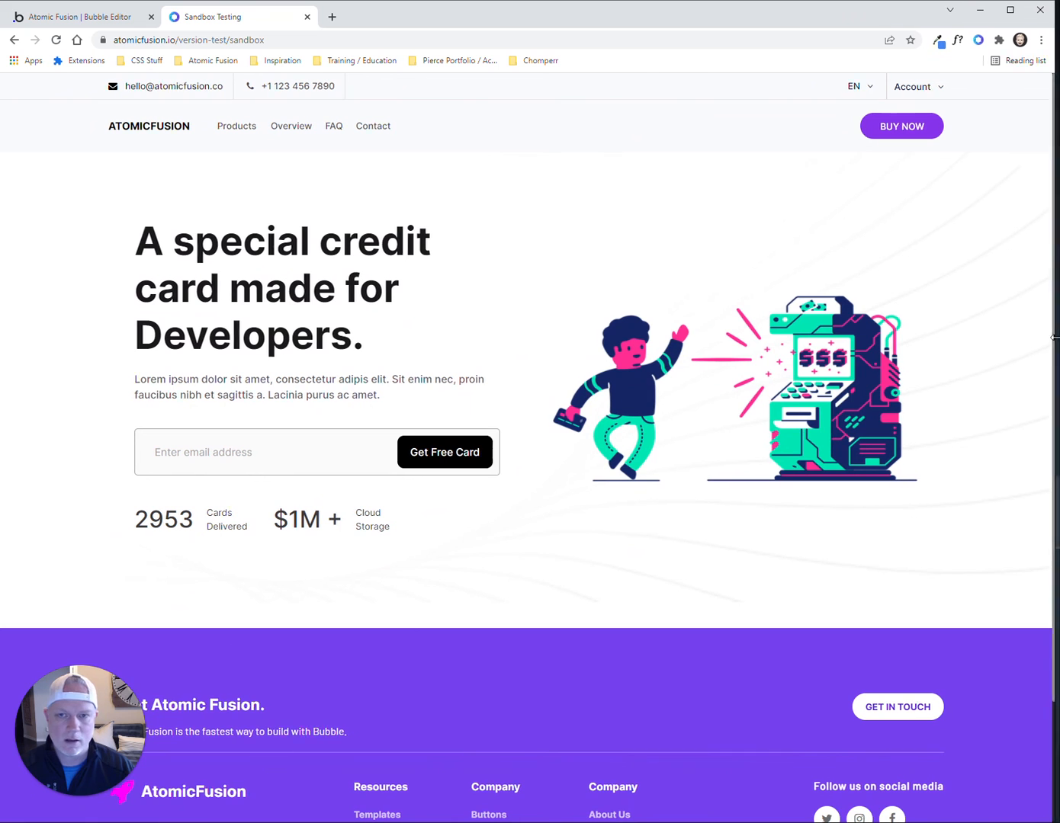
click(307, 17)
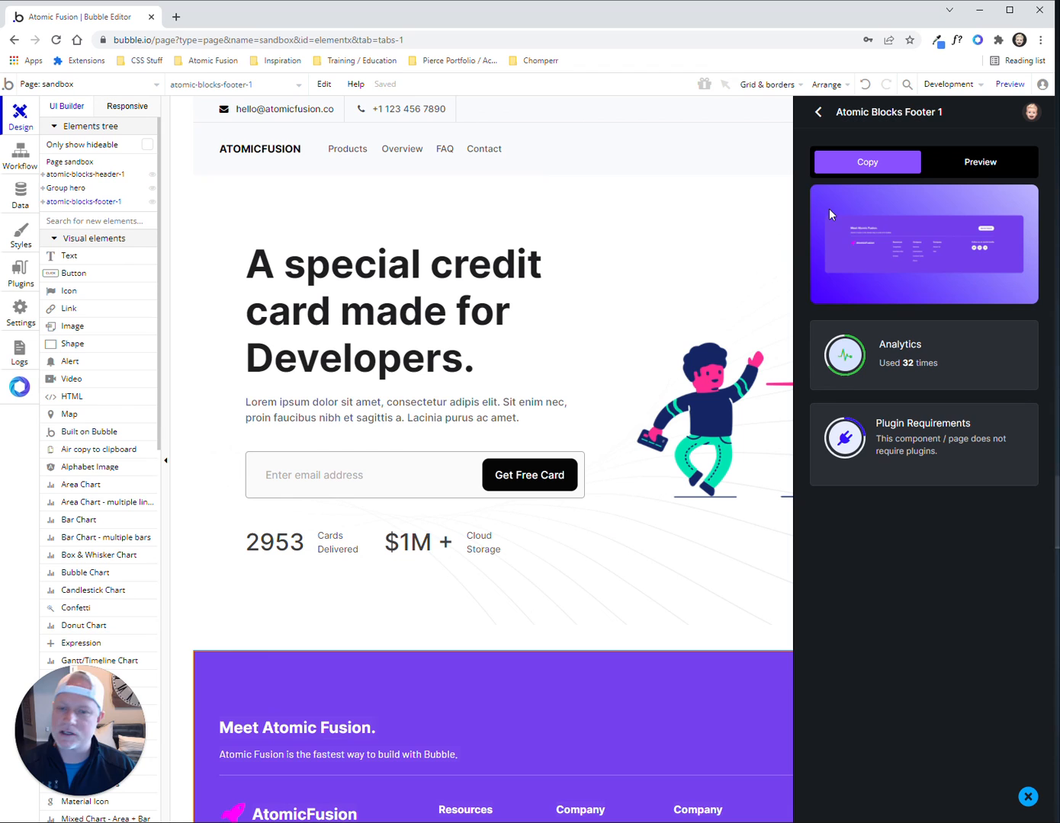
Leave the Footer 1 component and return to the Atomic Fusion main menu
click(818, 113)
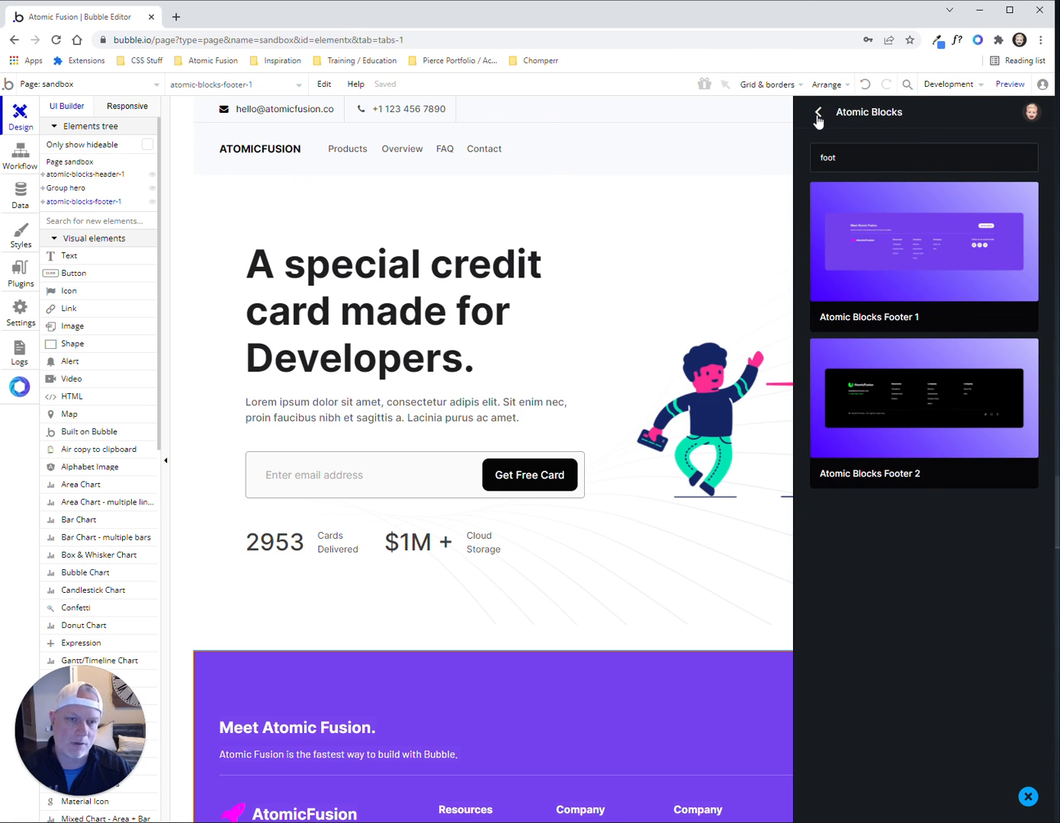
click(818, 114)
click(817, 114)
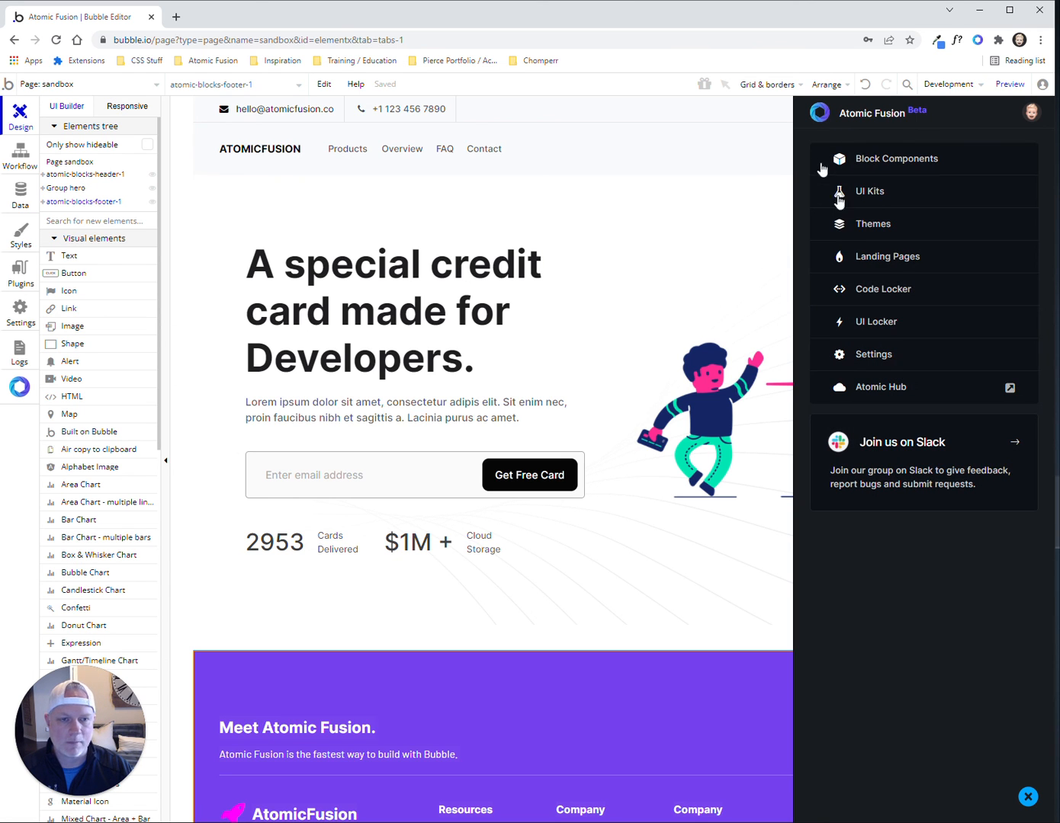